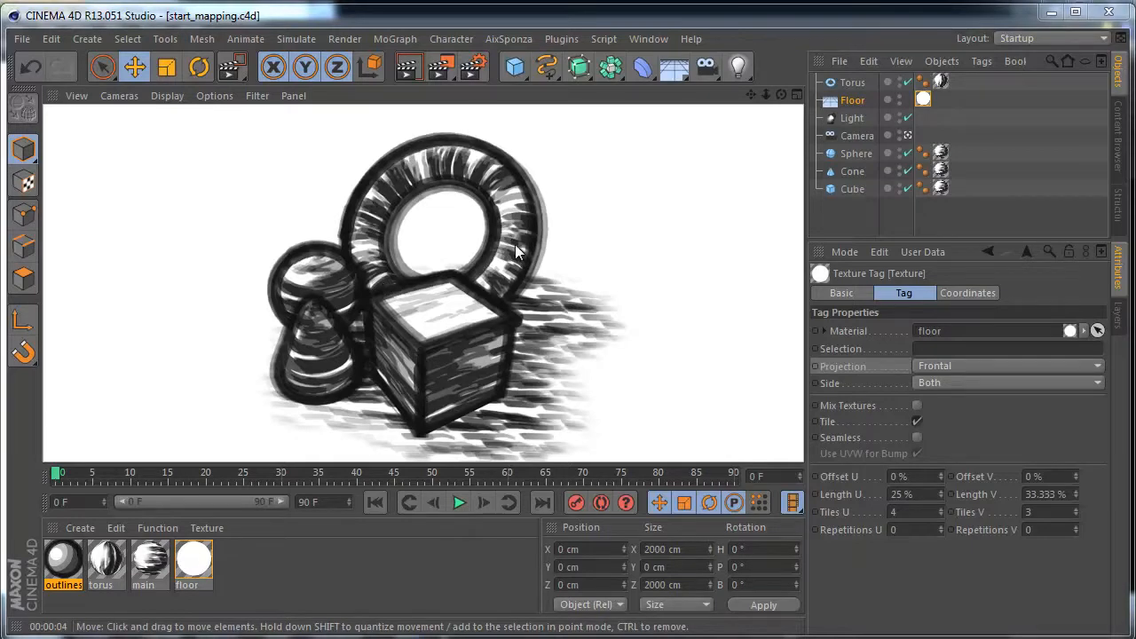
- Move the Torus in the object list to sit between the Camera and the Sphere
click(849, 205)
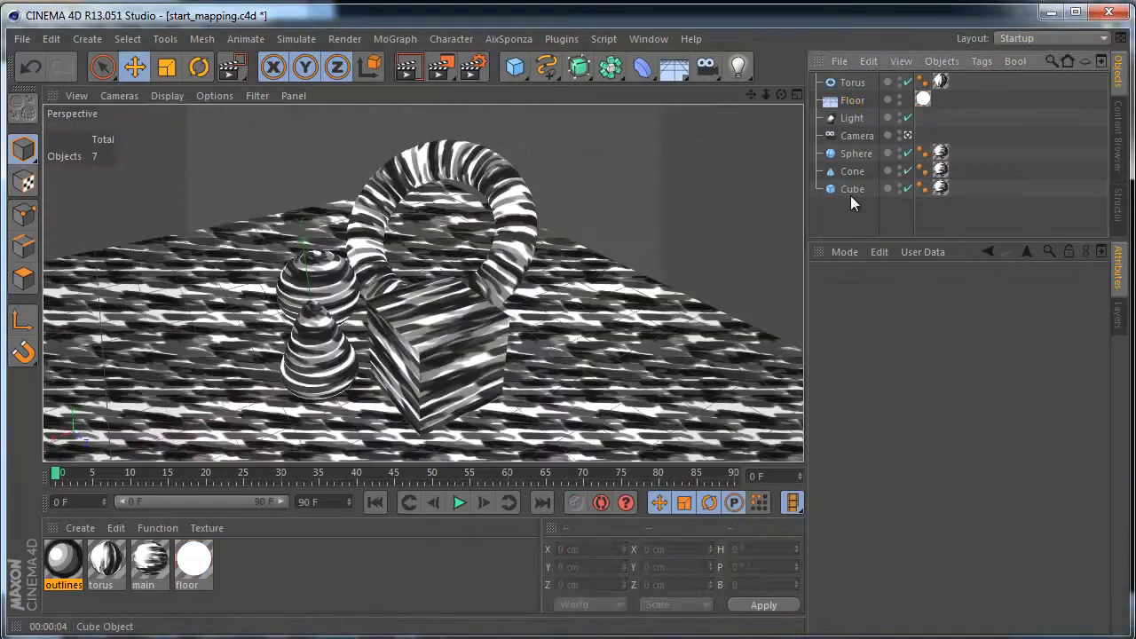
drag(854, 81, 848, 145)
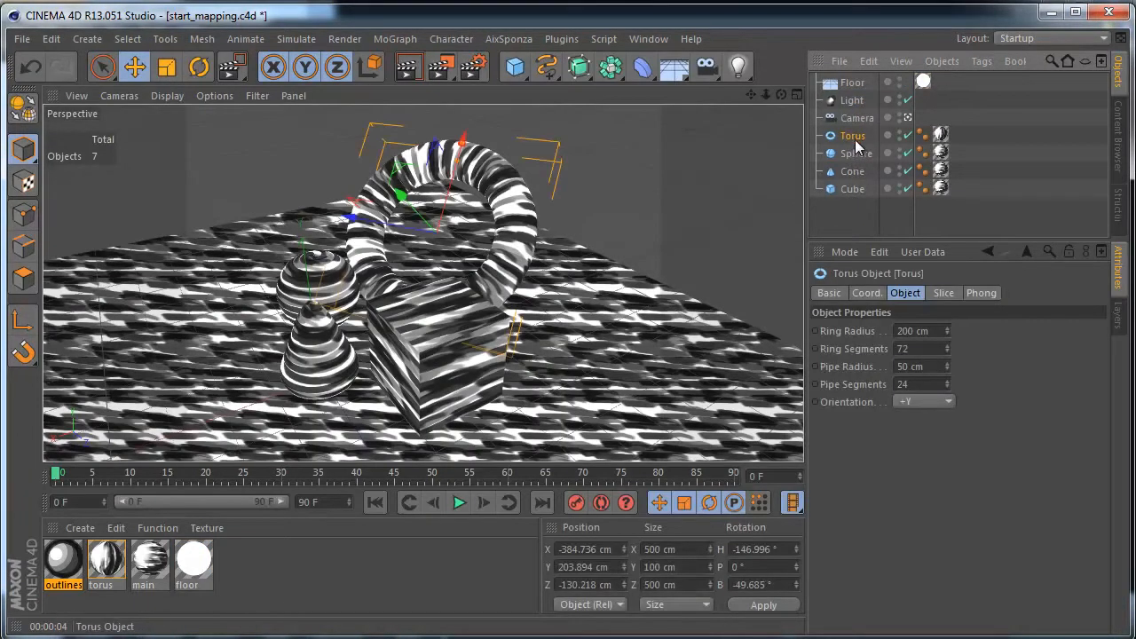
- Check the projection settings in the texture tags of the torus, sphere and cube, and render the view
click(941, 134)
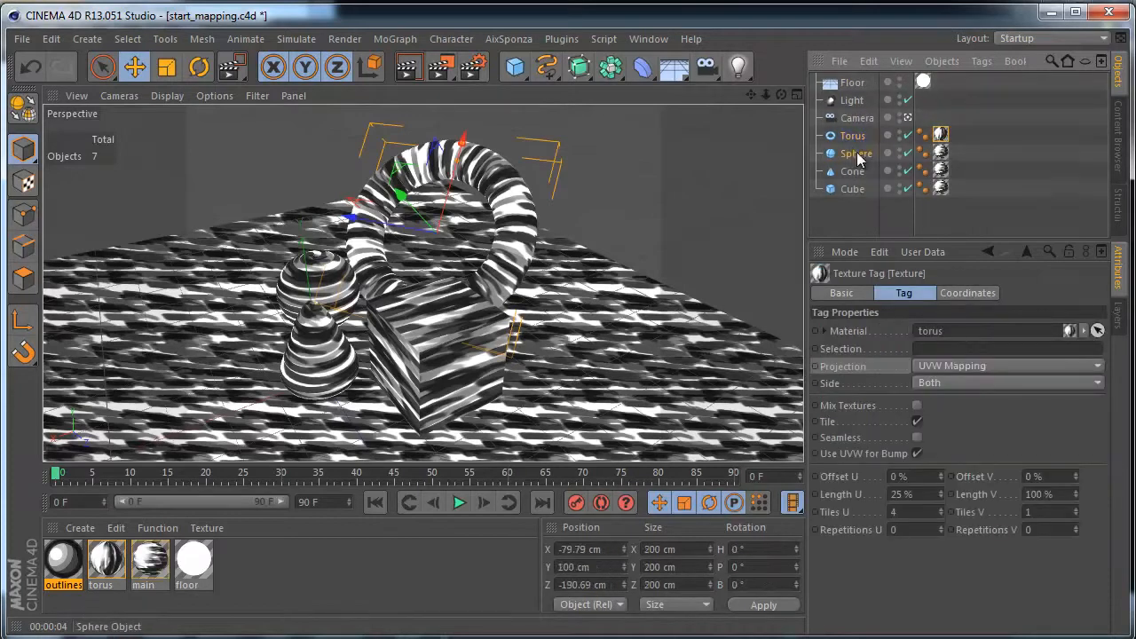
click(856, 152)
click(942, 155)
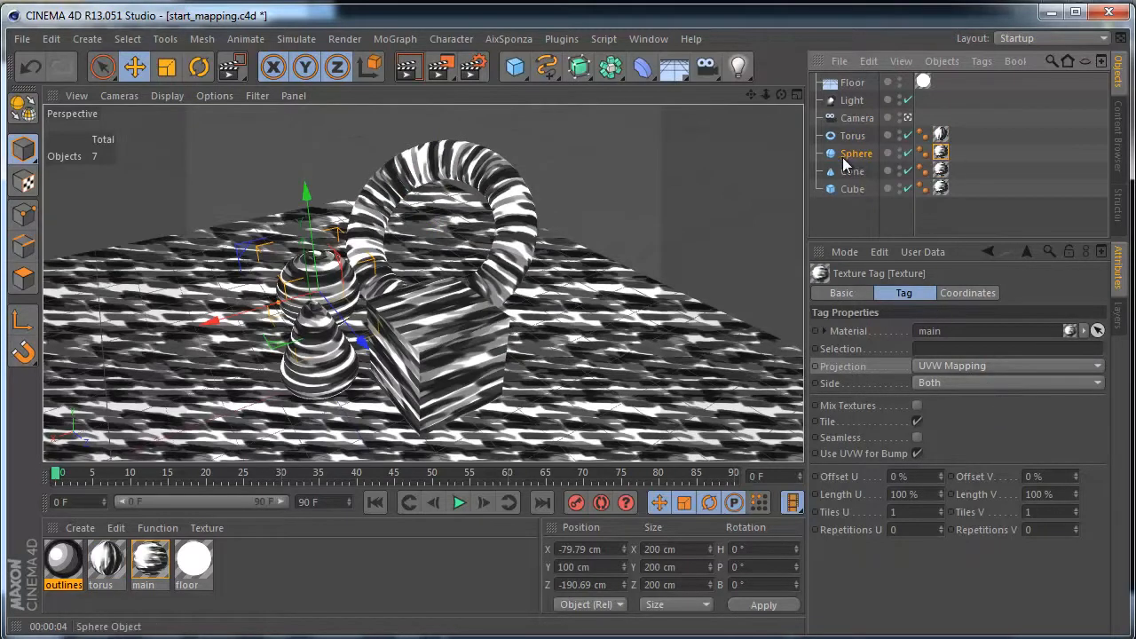
click(950, 380)
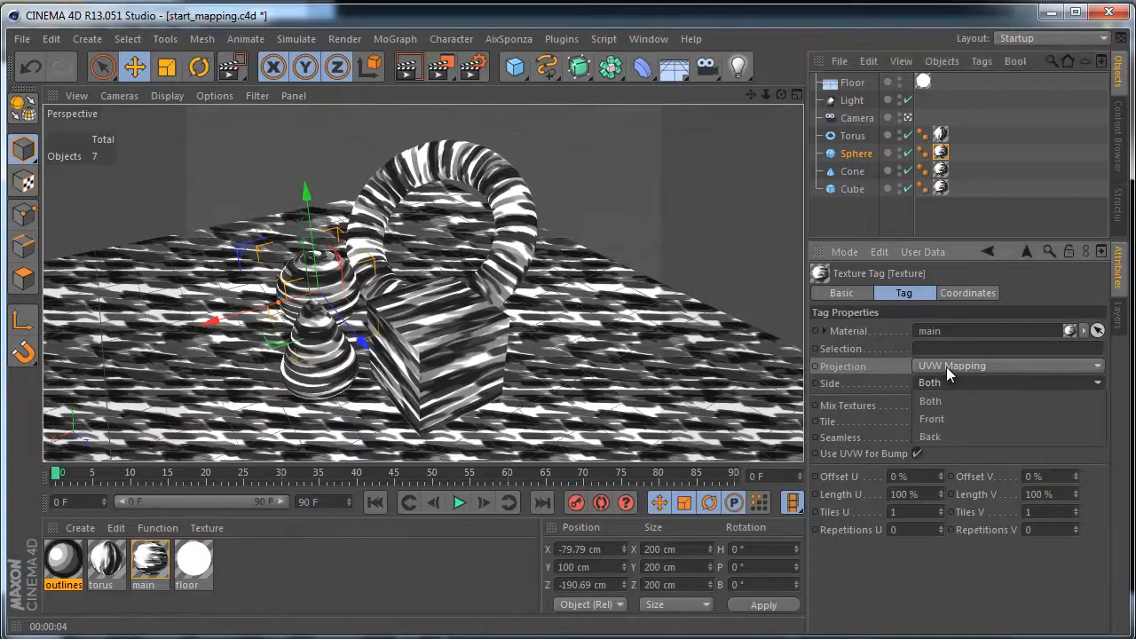
click(949, 367)
click(952, 370)
click(850, 177)
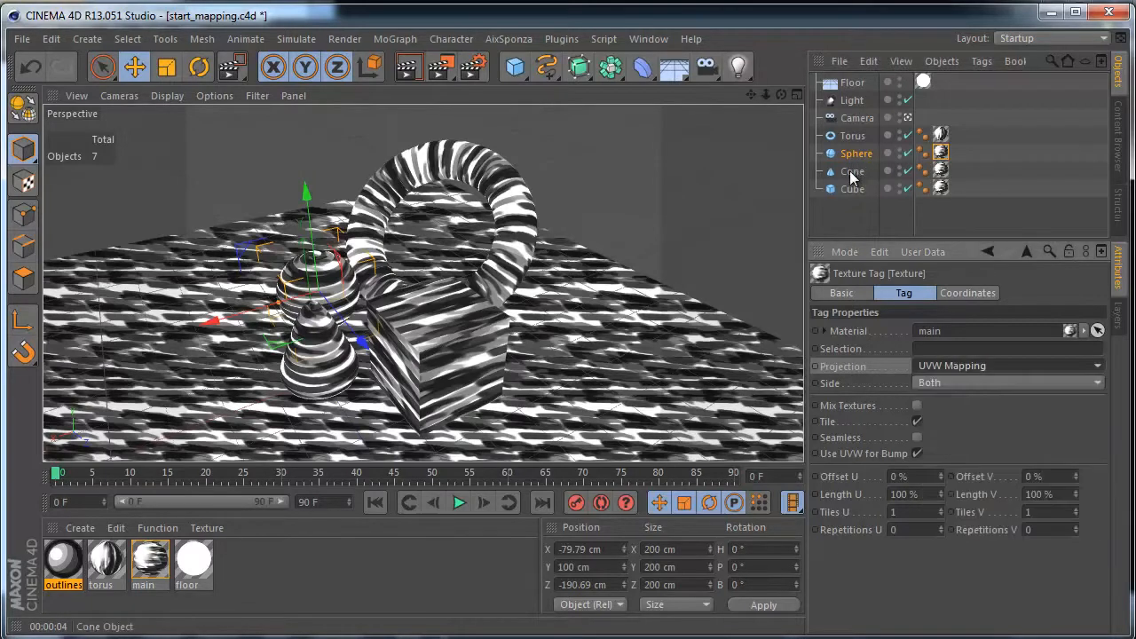
click(852, 188)
click(940, 188)
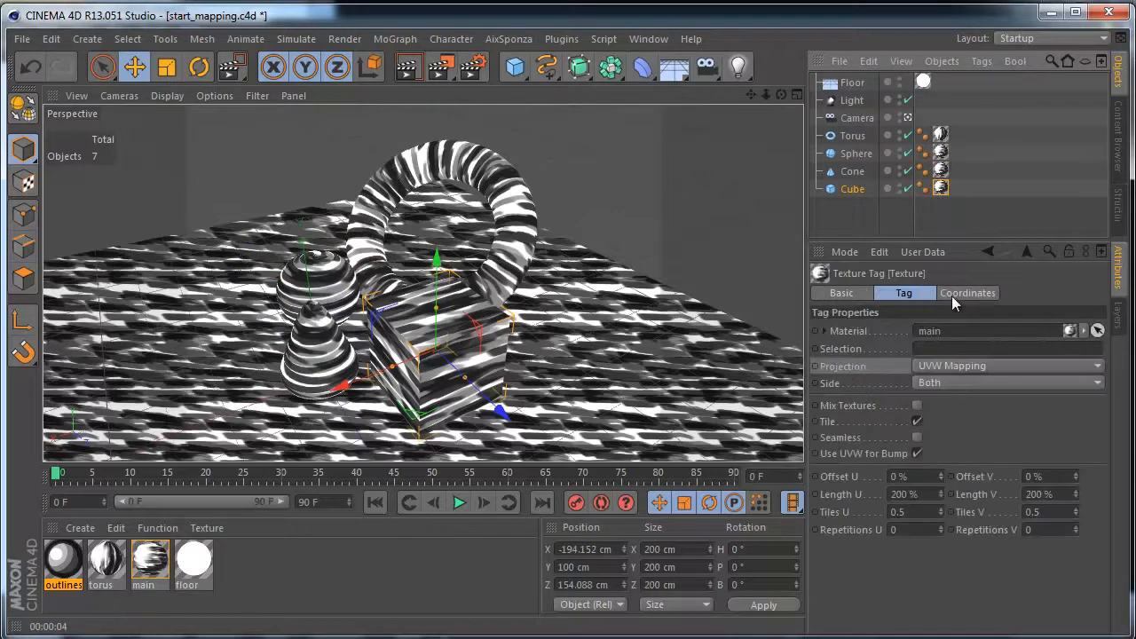
click(955, 366)
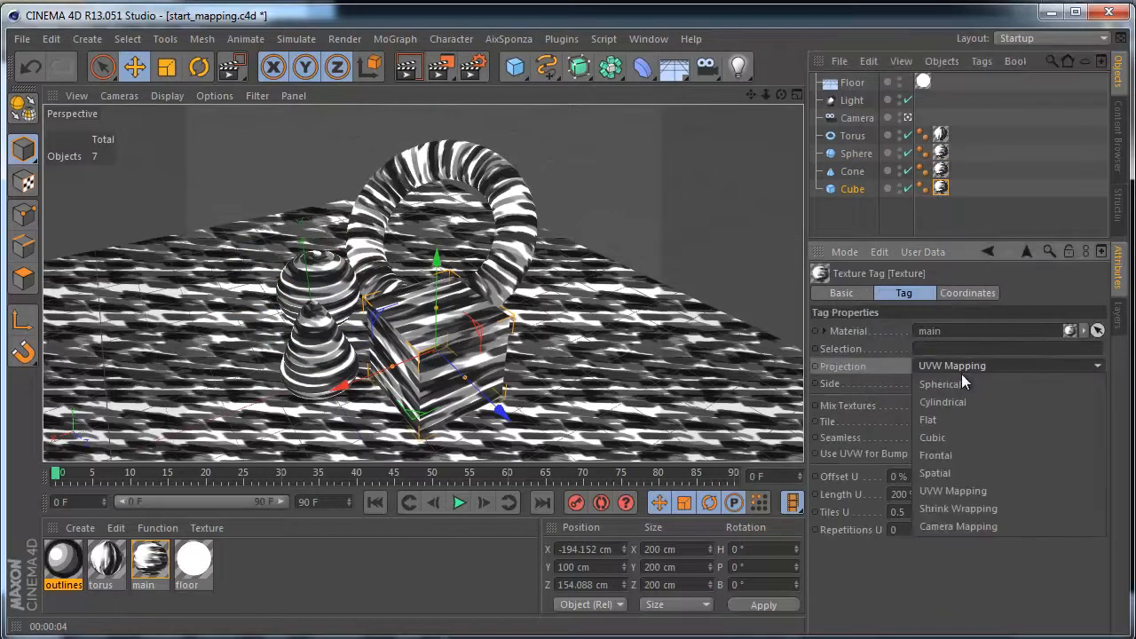
click(1023, 194)
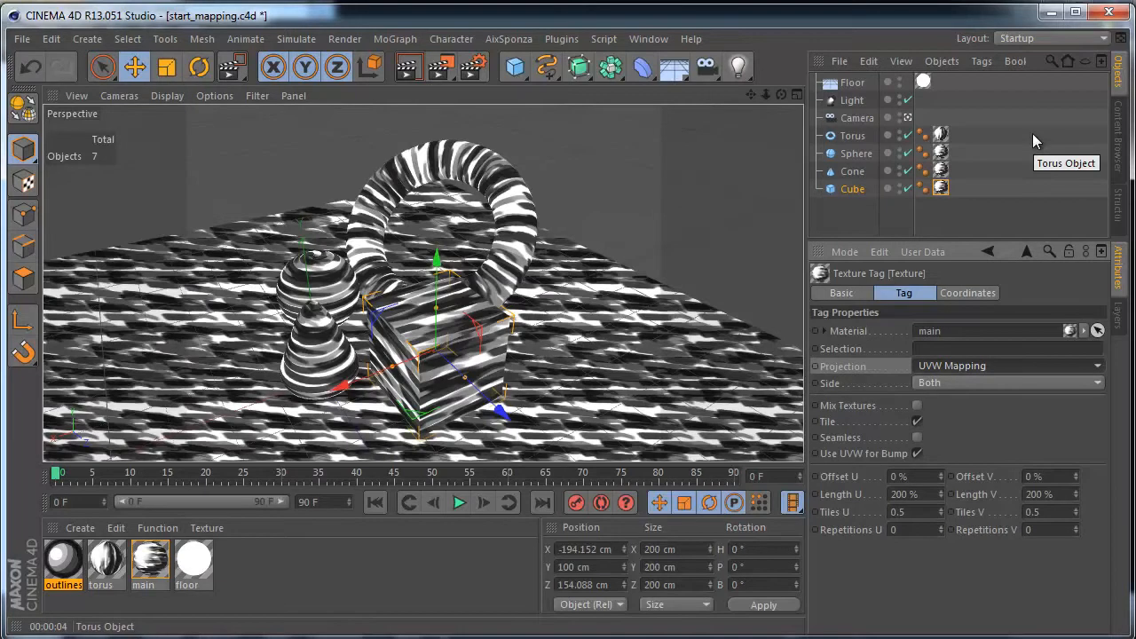
click(411, 71)
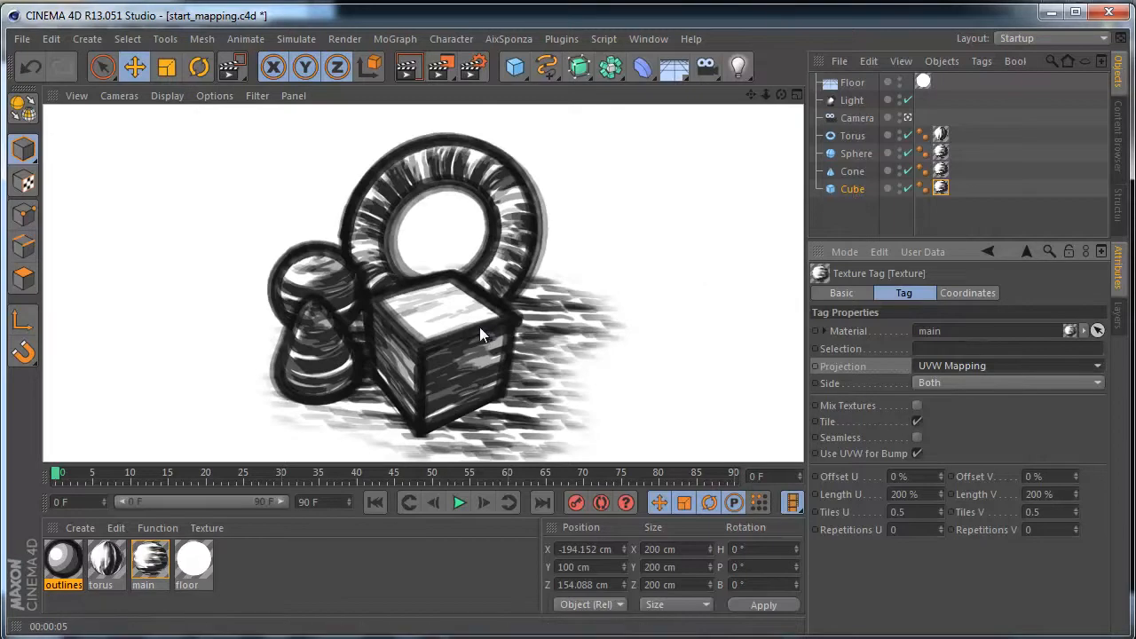
- Set Length U and Length V of the cube's texture tag to 100 % and render the view
click(945, 189)
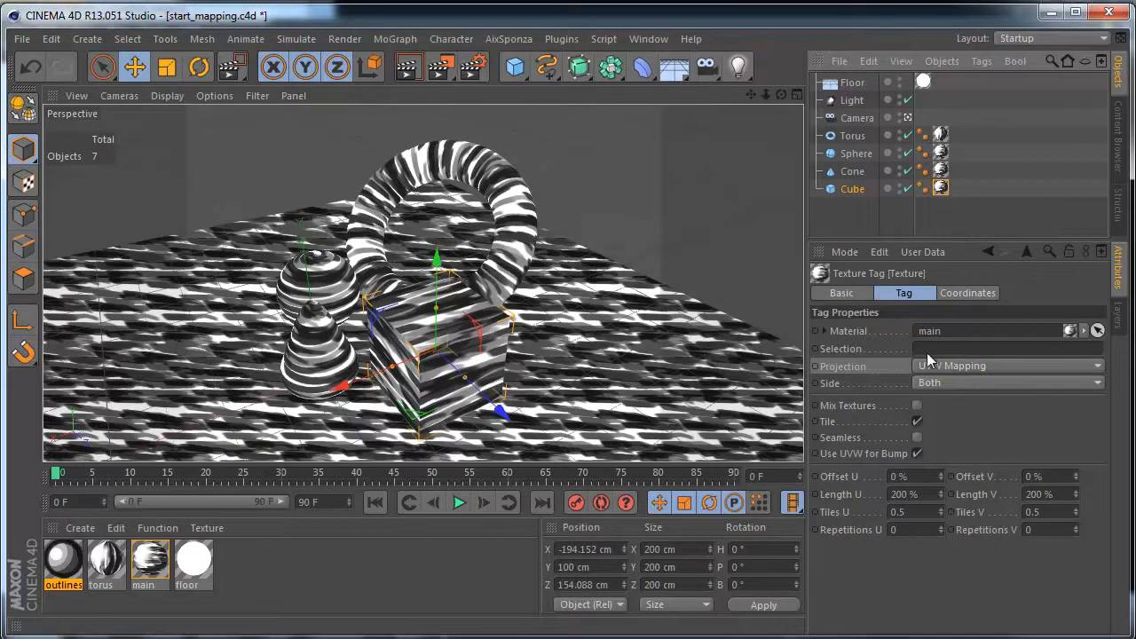
click(863, 496)
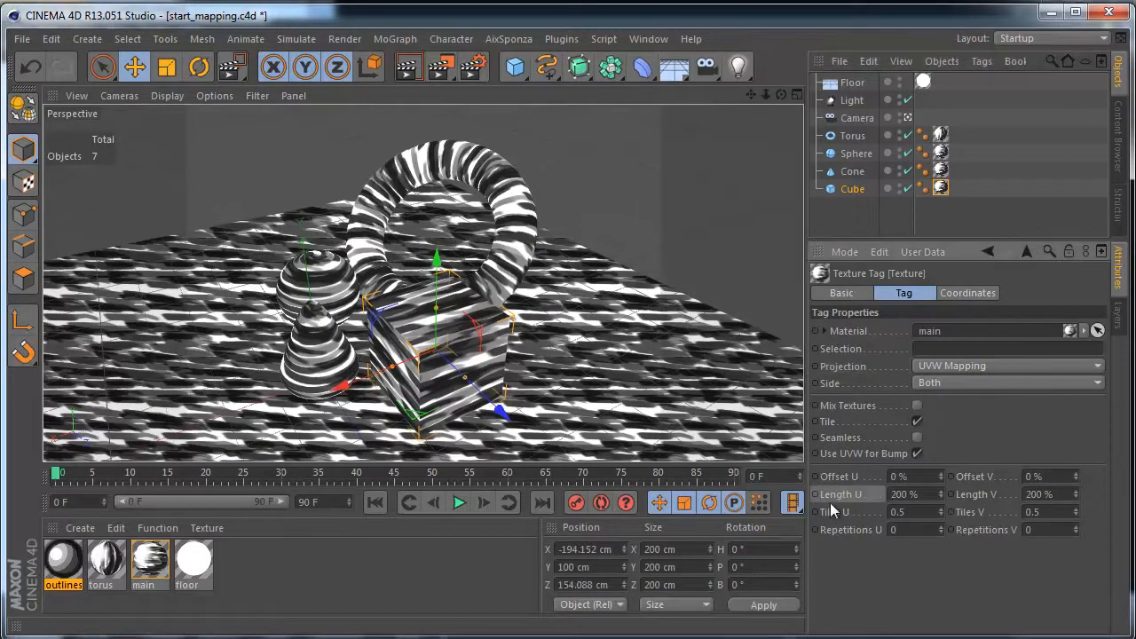
drag(930, 496, 860, 499)
drag(1057, 495, 994, 502)
text(100)
drag(929, 498, 891, 506)
text(100)
key(Return)
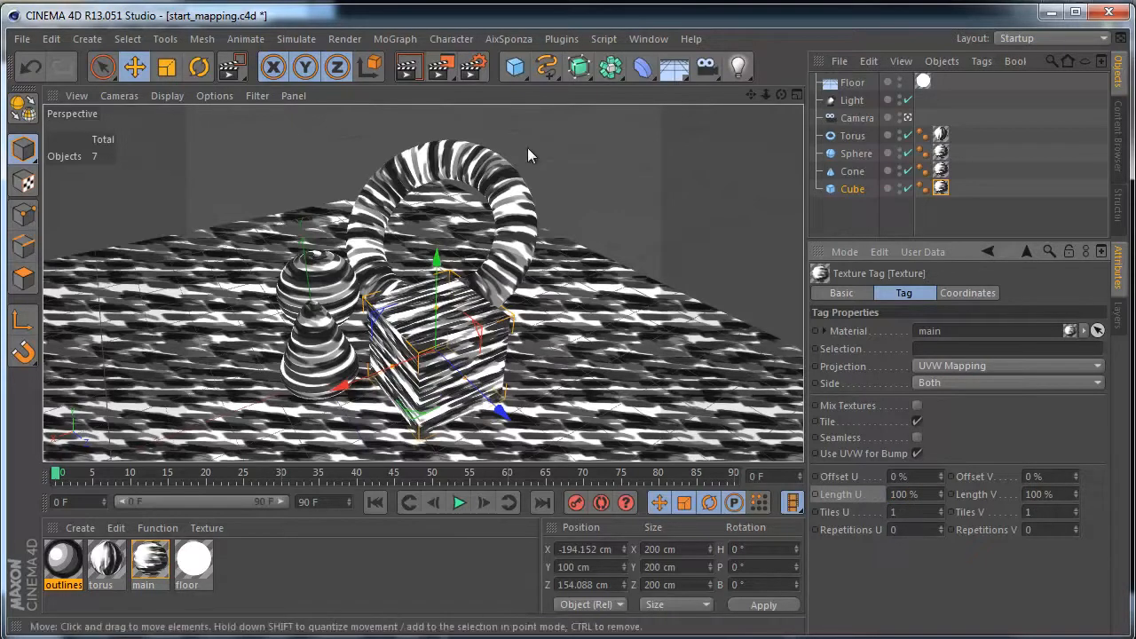
key(ctrl+r)
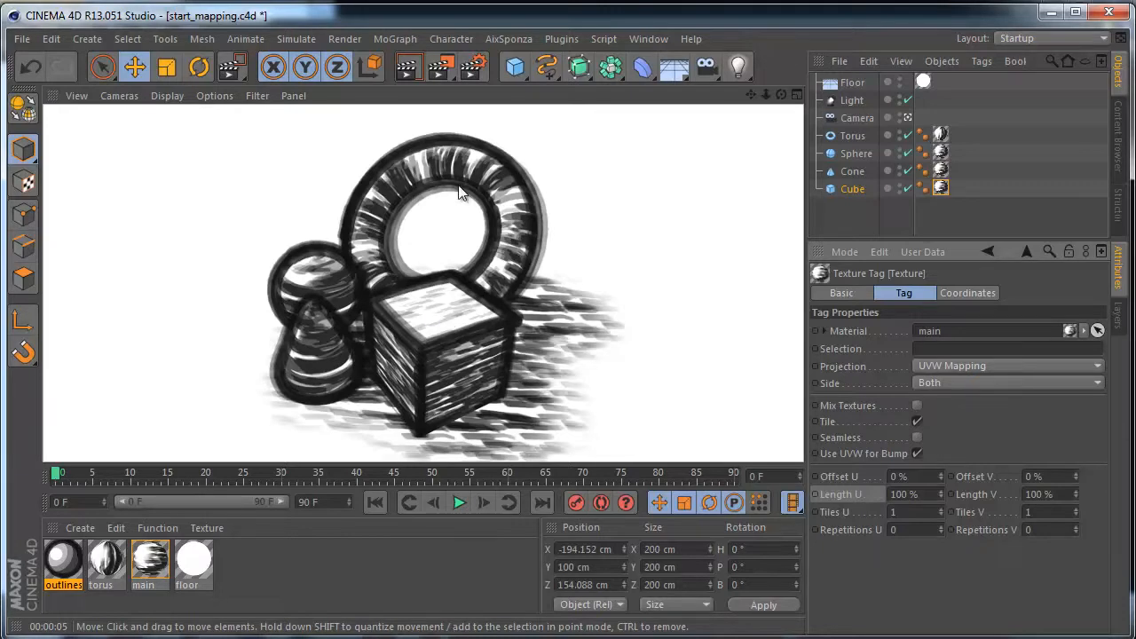
- Set Length U and Length V of the cube's texture tag back to 200 %
click(903, 494)
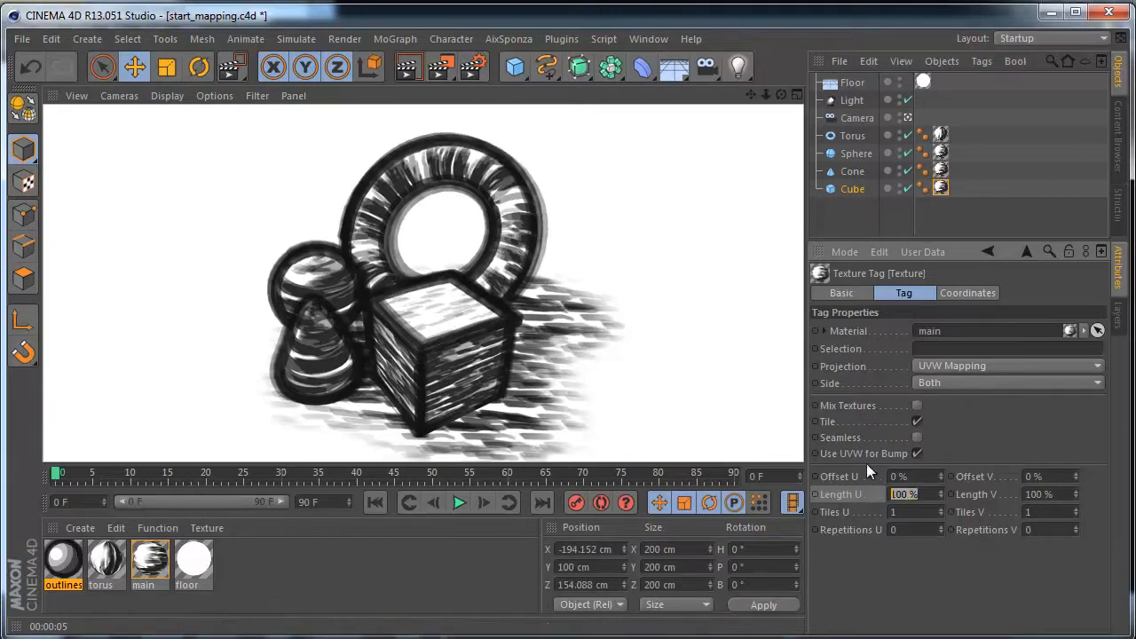
text(200)
key(Tab)
text(200)
key(Return)
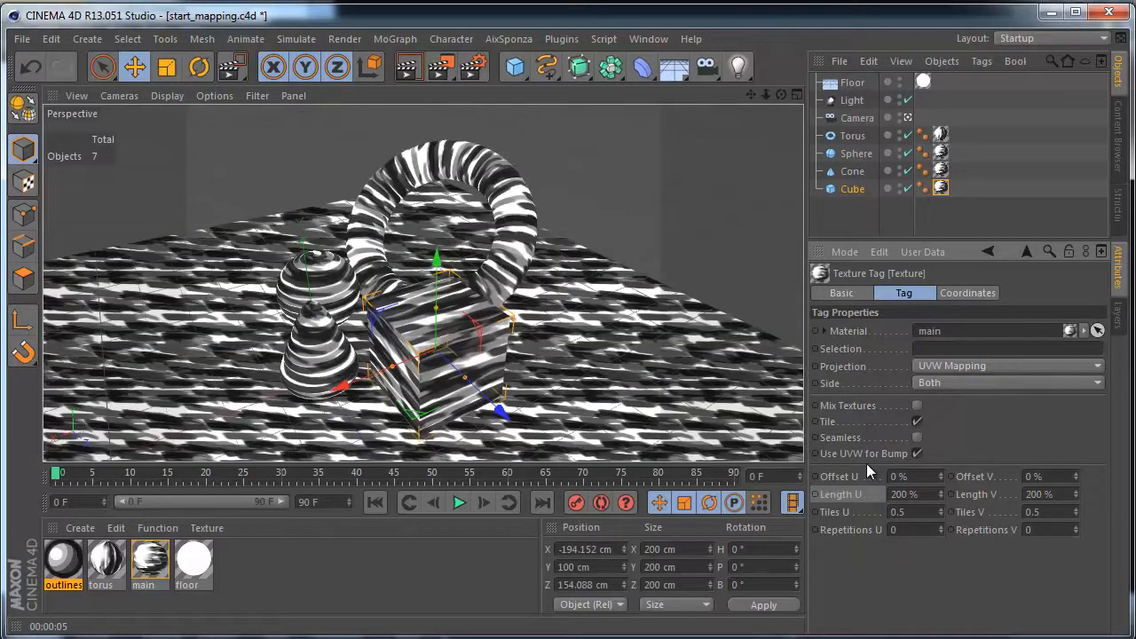
- Try a Length U of 100 % on the torus's texture tag and undo the change
click(942, 134)
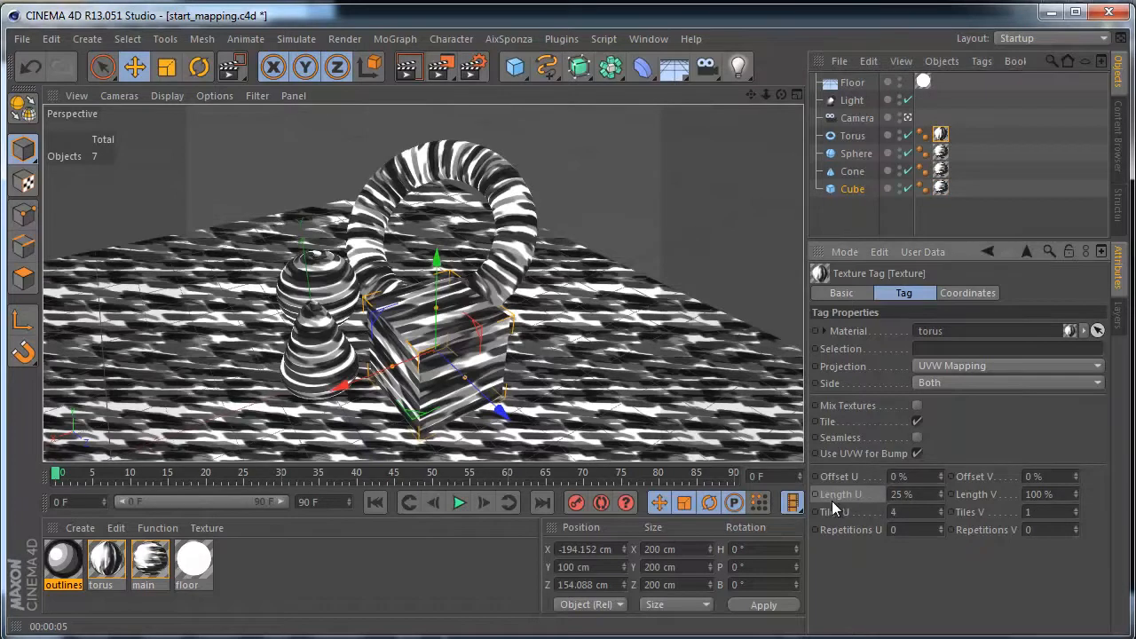
click(923, 495)
text(100)
key(Return)
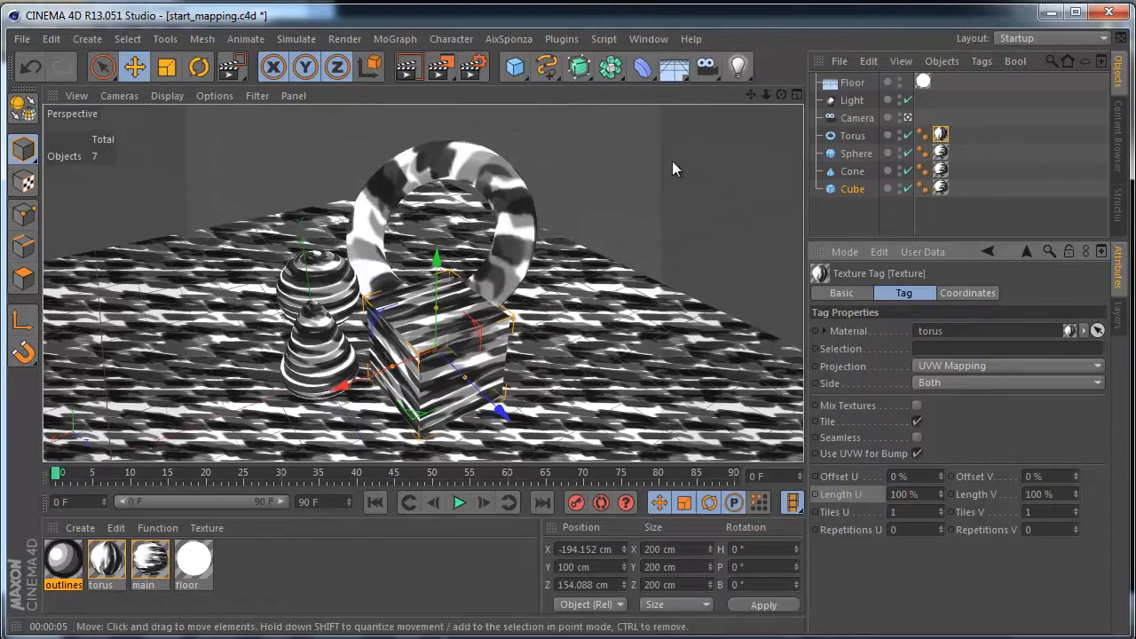
key(ctrl+z)
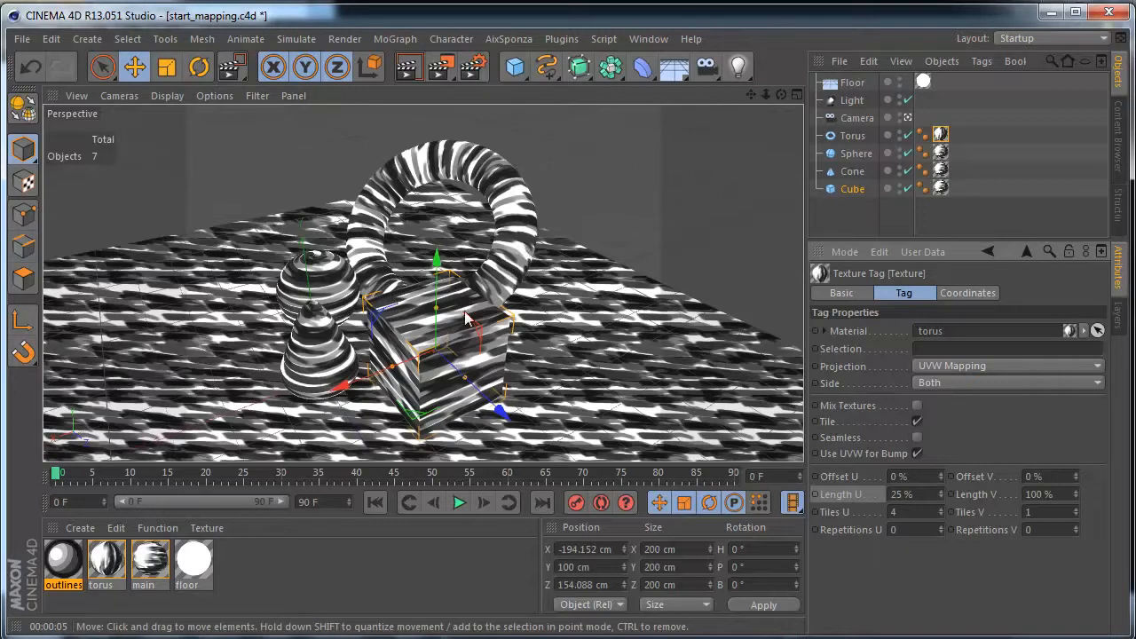
- Inspect the torus material in the Material Editor and replace the material in the torus's texture tag with main
double_click(106, 561)
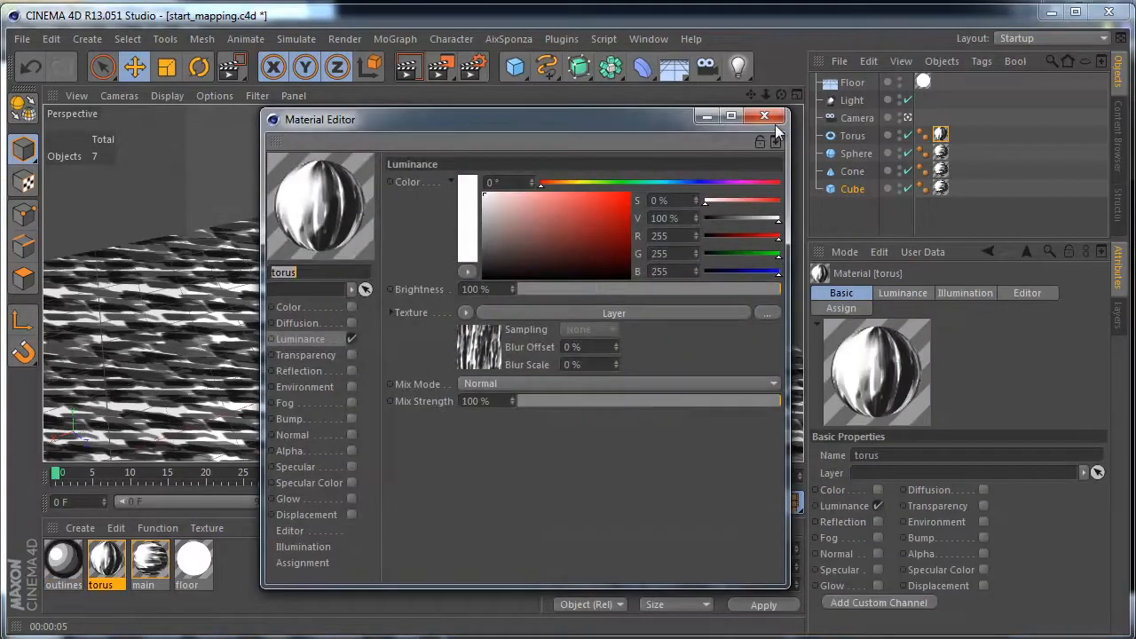
click(764, 117)
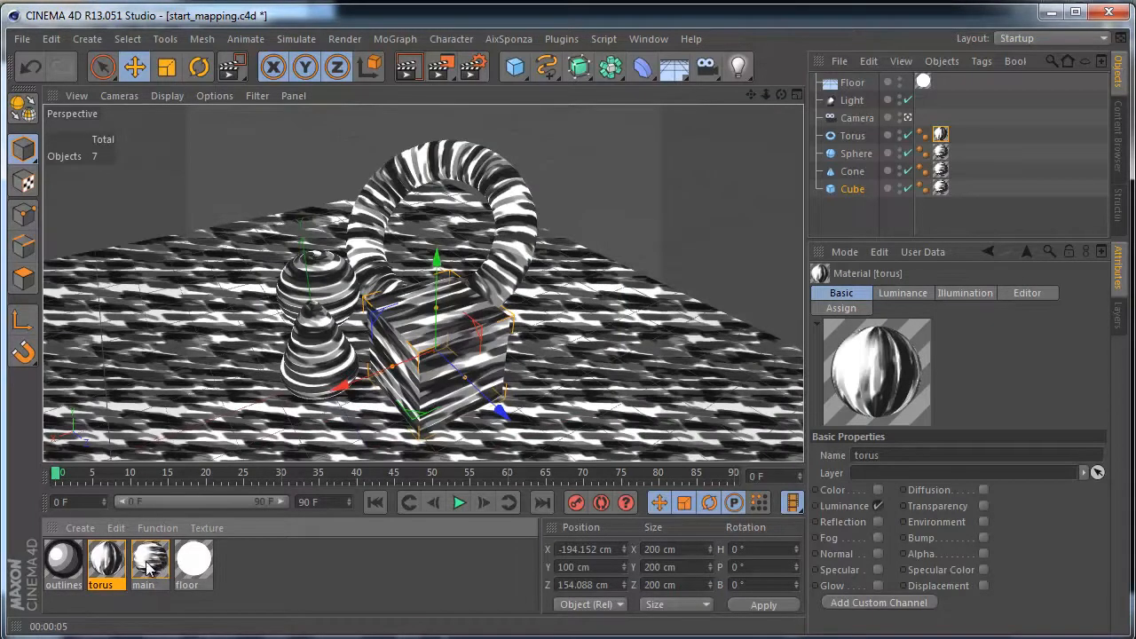
click(940, 134)
drag(150, 561, 947, 334)
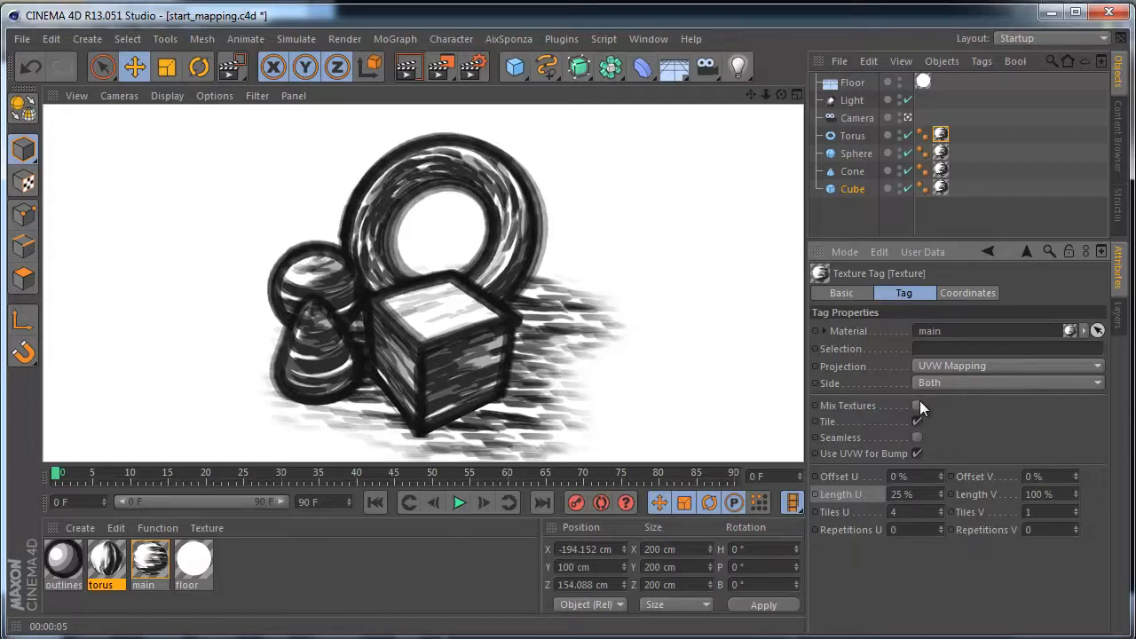
- Create a new Sketch Material from the 3D shaders and close the detached creation palette
click(79, 528)
click(103, 540)
drag(123, 526, 130, 143)
click(124, 171)
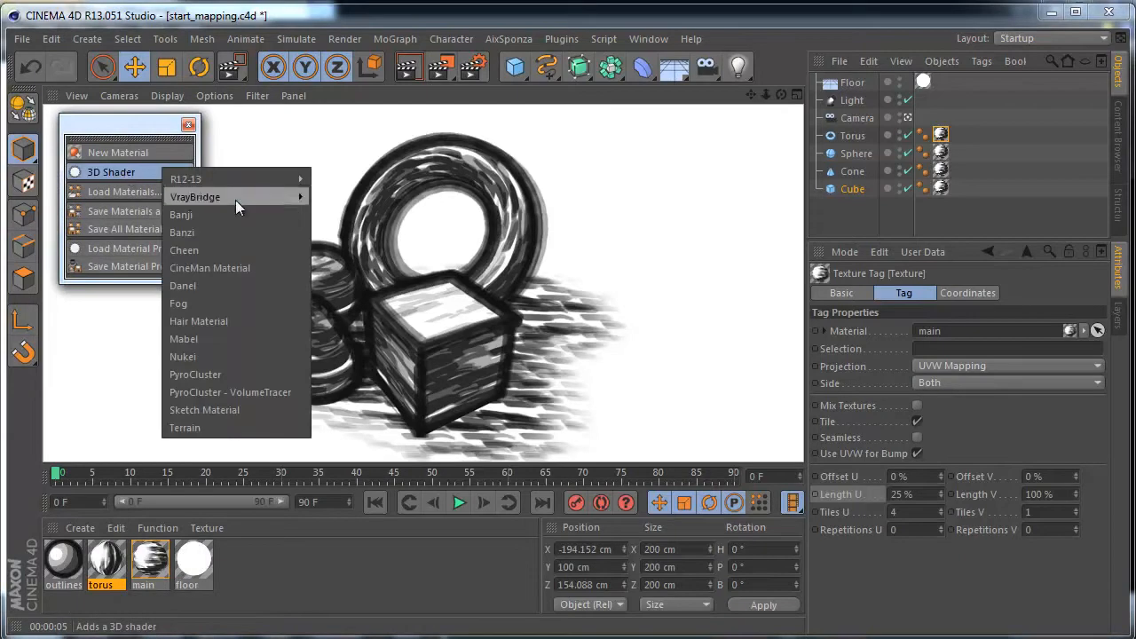
click(253, 408)
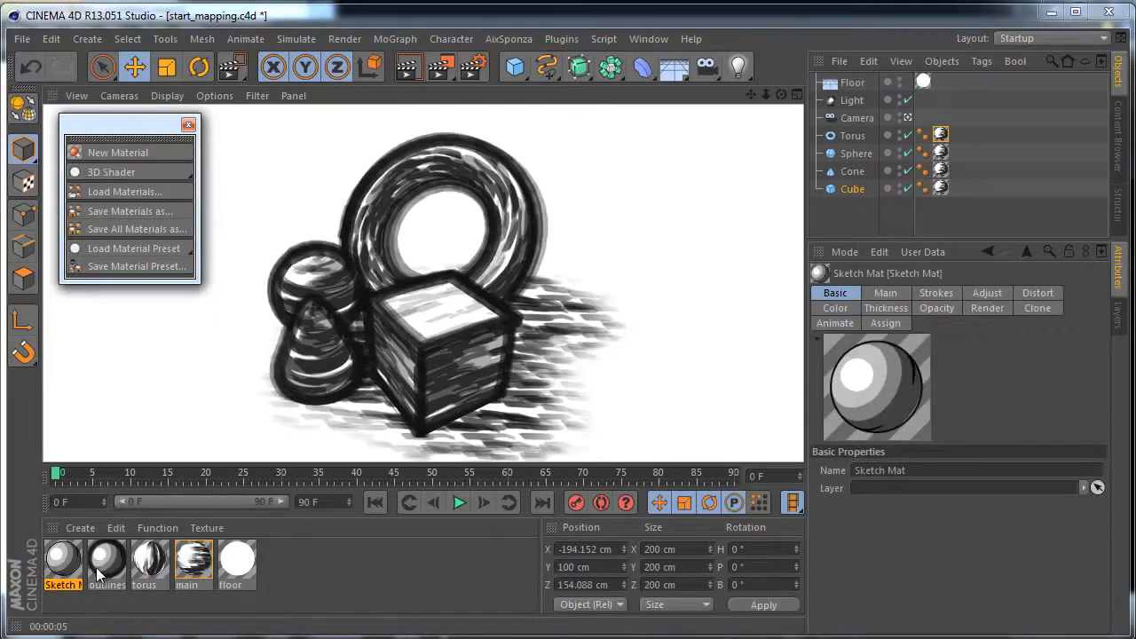
click(187, 124)
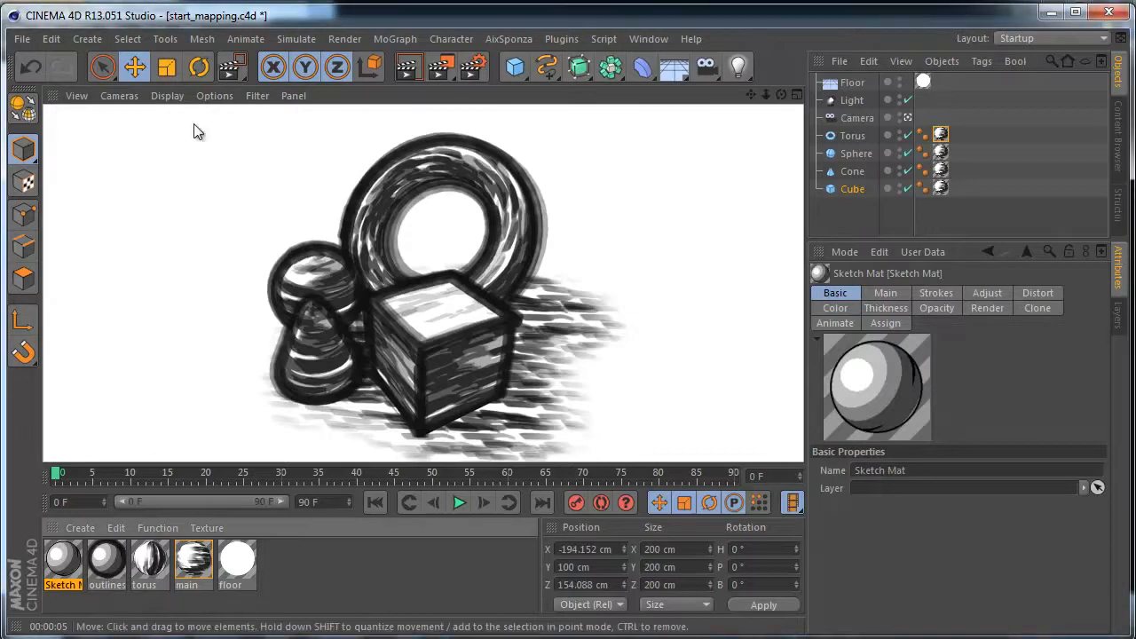
- Assign Sketch Mat as the Default Visible line material in the Sketch and Toon render settings and render the view
click(472, 68)
mouse_move(514, 124)
mouse_down()
mouse_move(612, 79)
mouse_move(671, 81)
mouse_up()
click(273, 234)
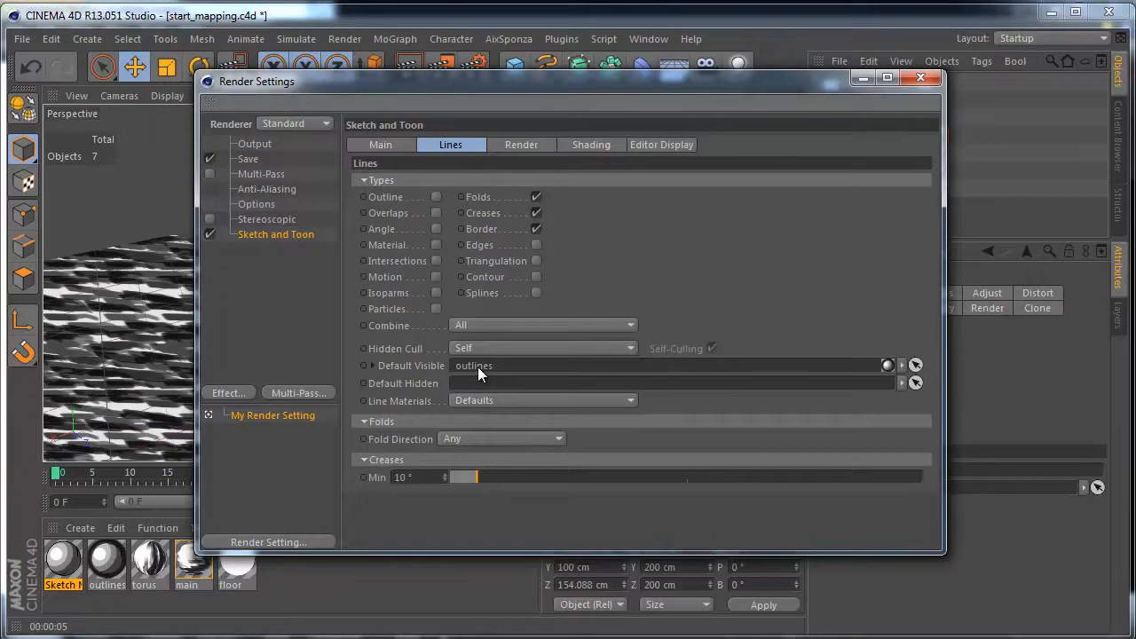
mouse_move(64, 560)
mouse_down()
mouse_move(182, 489)
mouse_move(513, 367)
mouse_up()
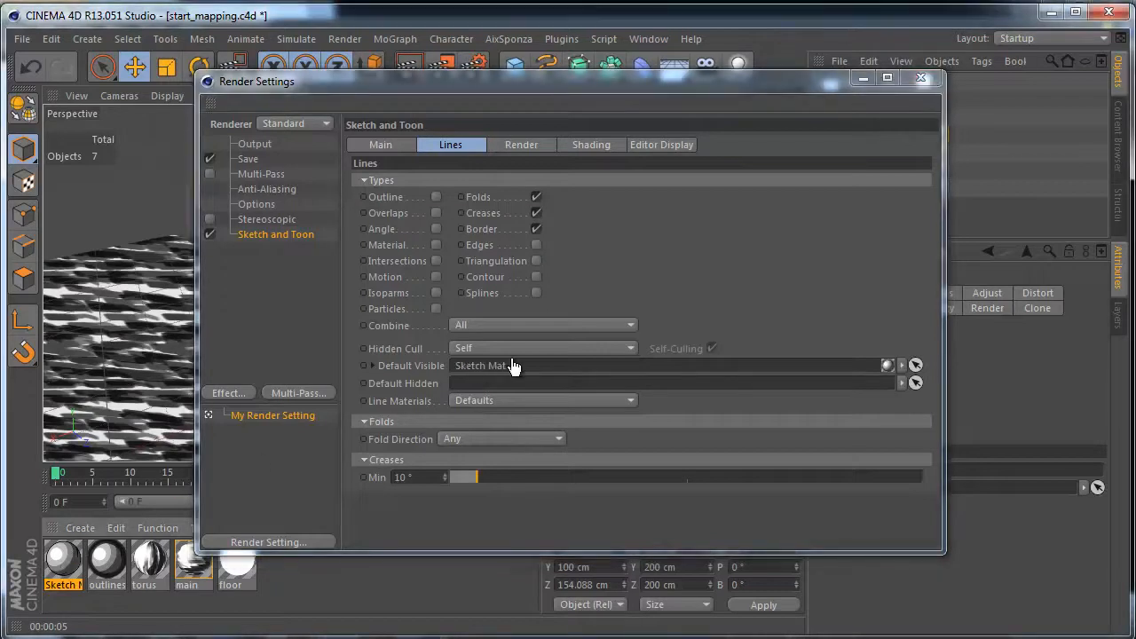
click(920, 78)
click(406, 71)
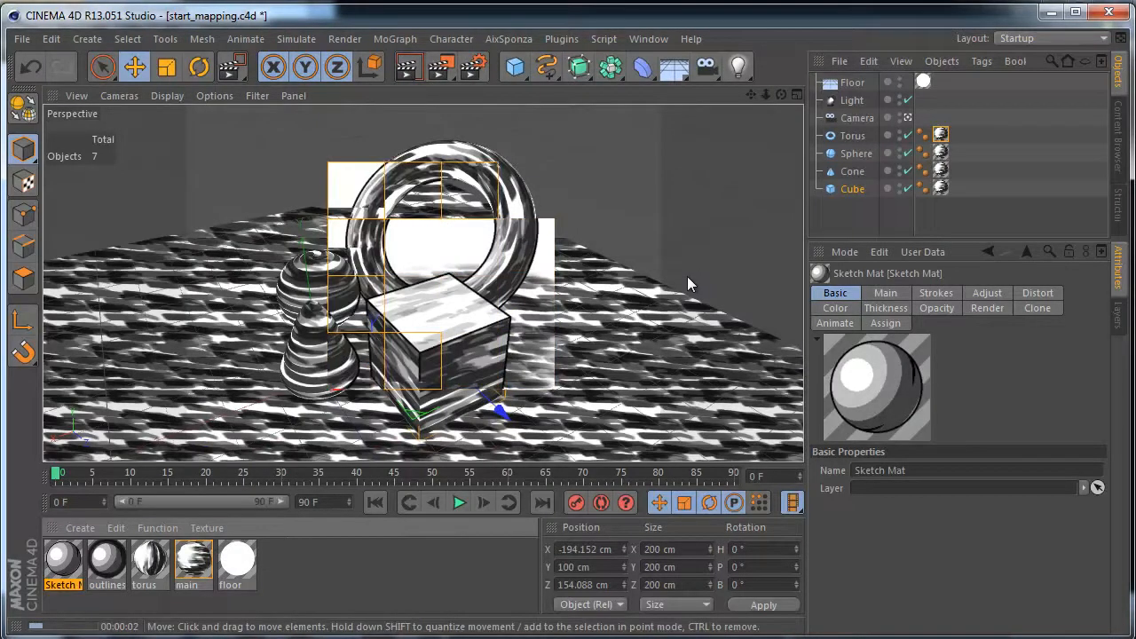
- Duplicate the cube twice in the Top view, placing the second copy at about X -1822 cm, Z -1192 cm
click(858, 191)
key(F2)
alt+middle_drag(621, 283, 598, 358)
alt+right_drag(643, 268, 595, 325)
alt+middle_drag(595, 326, 590, 432)
alt+right_drag(560, 320, 651, 270)
alt+middle_drag(615, 308, 725, 363)
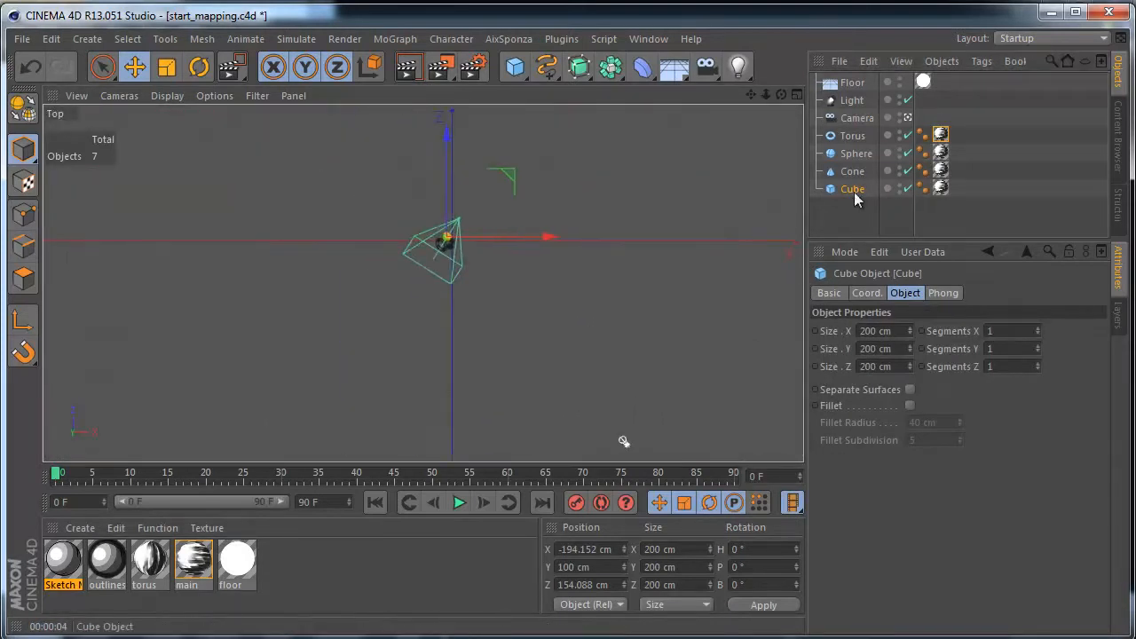
ctrl+drag(503, 278, 399, 358)
ctrl+drag(469, 380, 561, 326)
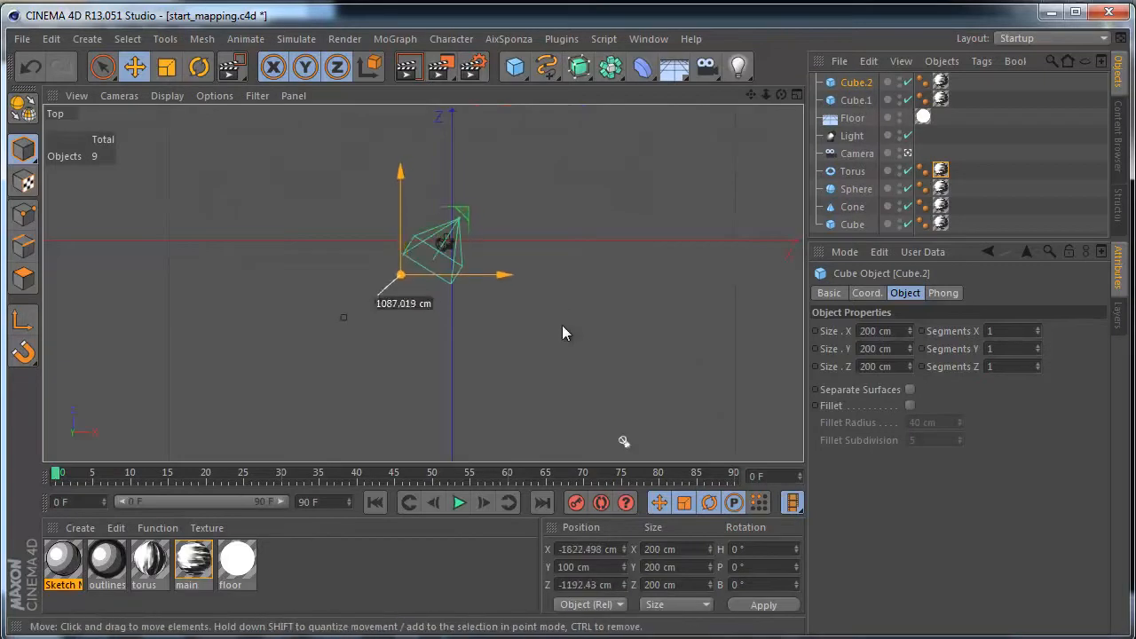
- Return to the perspective view and render the scene with the cube copies
key(F1)
key(F1)
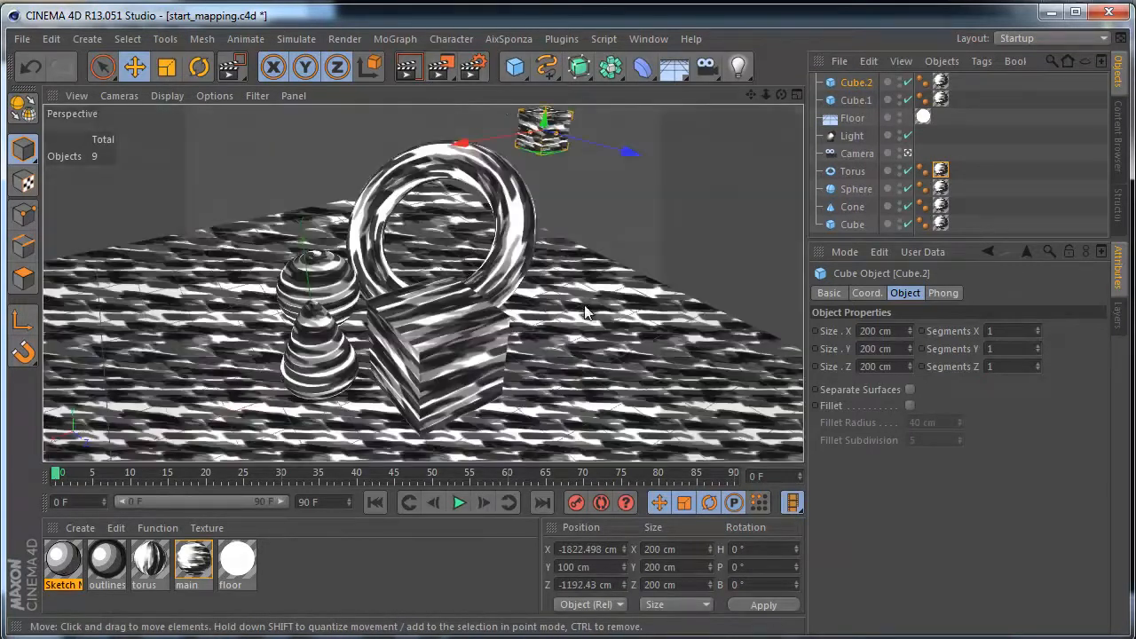
key(ctrl+r)
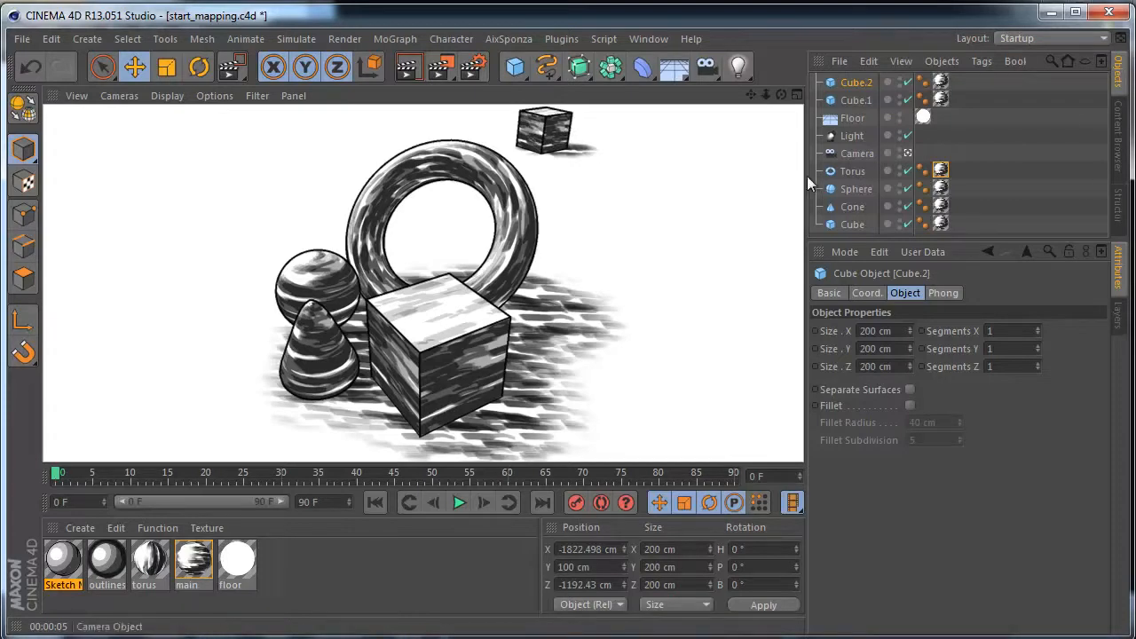
- Delete the two cube copies, Cube.1 and Cube.2
click(858, 100)
key(Delete)
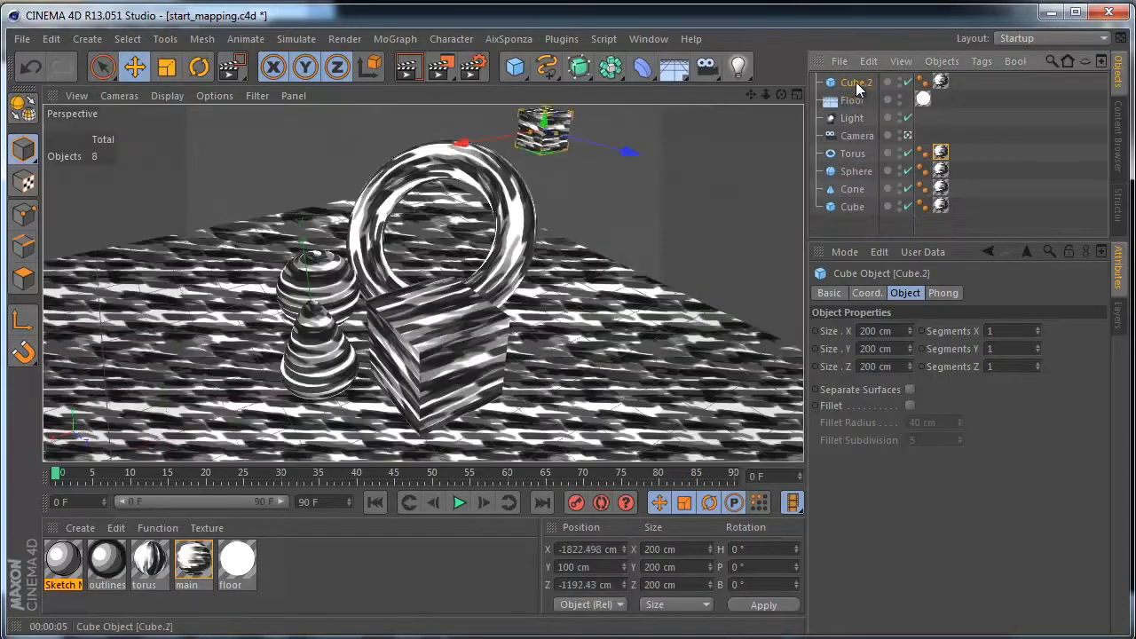
click(857, 83)
key(Delete)
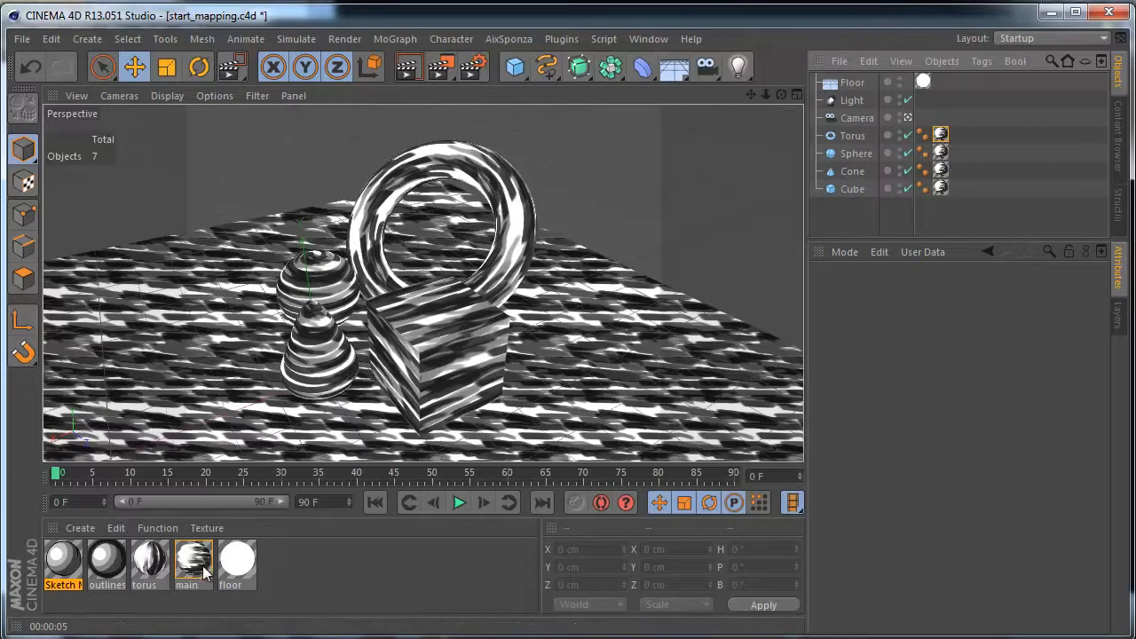
- Group the Torus, Sphere, Cone and Cube under a null and delete the texture tags from all four objects
drag(853, 216, 838, 134)
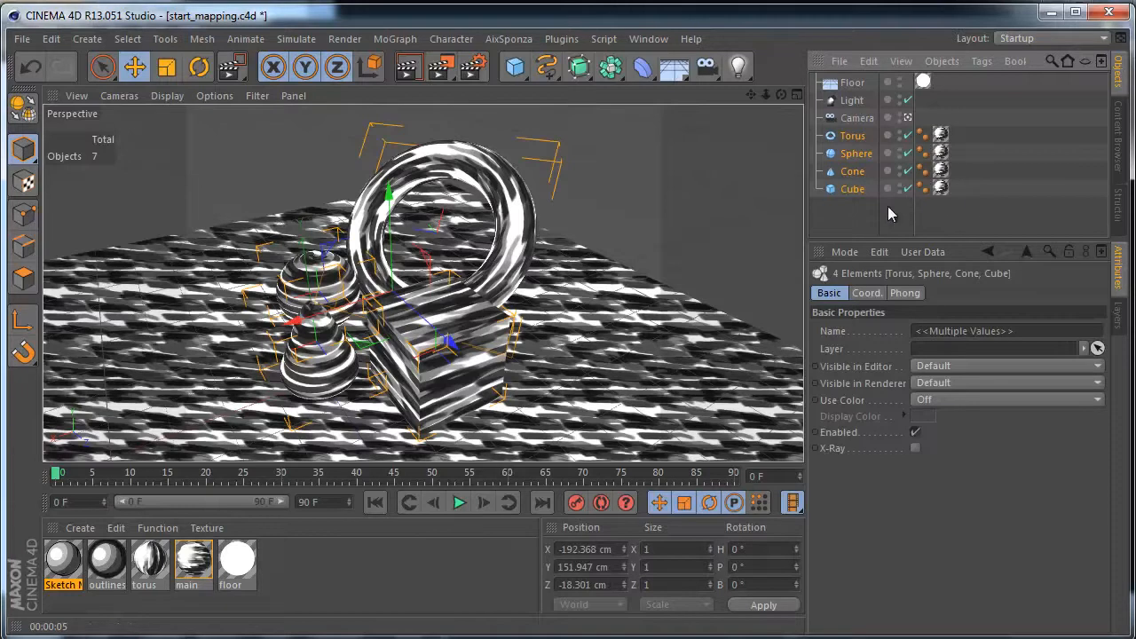
key(alt+g)
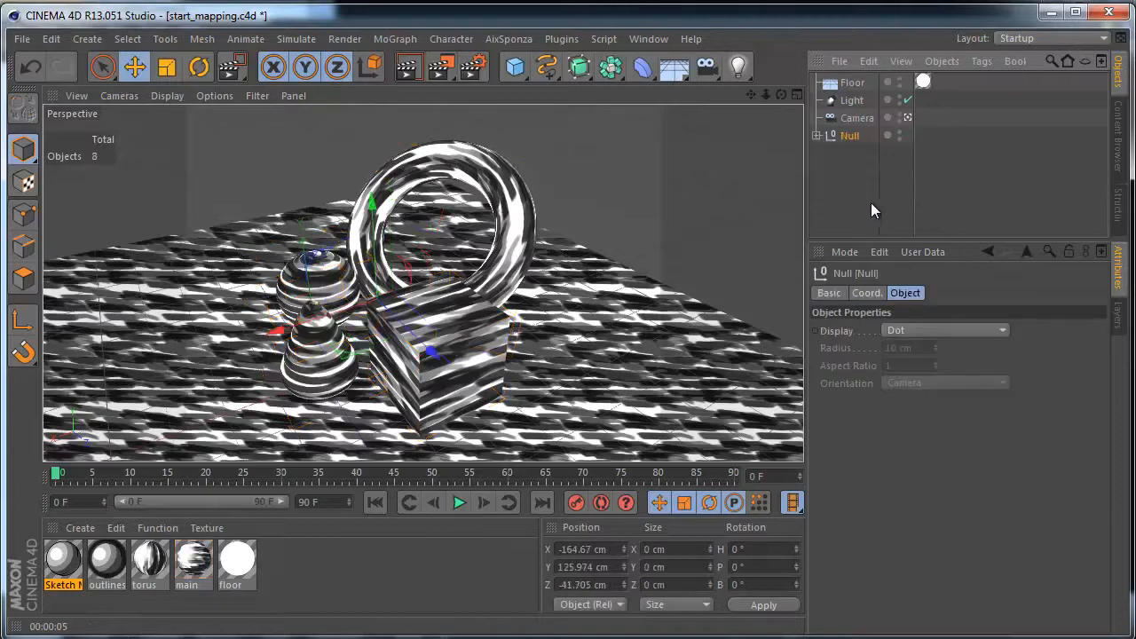
click(815, 136)
drag(987, 222, 958, 148)
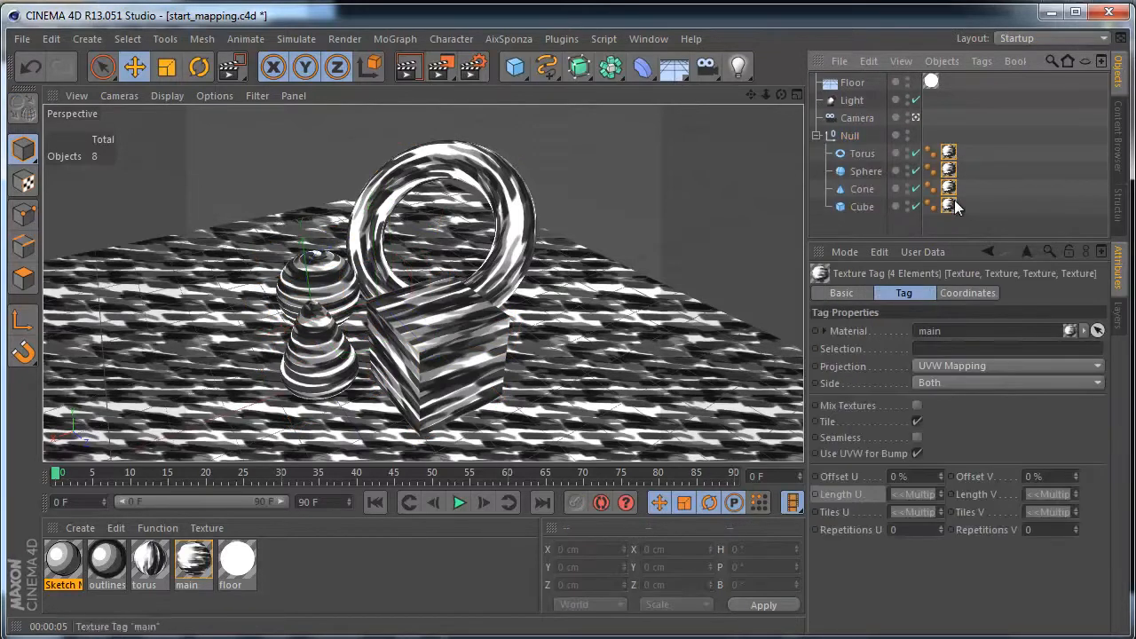
key(Delete)
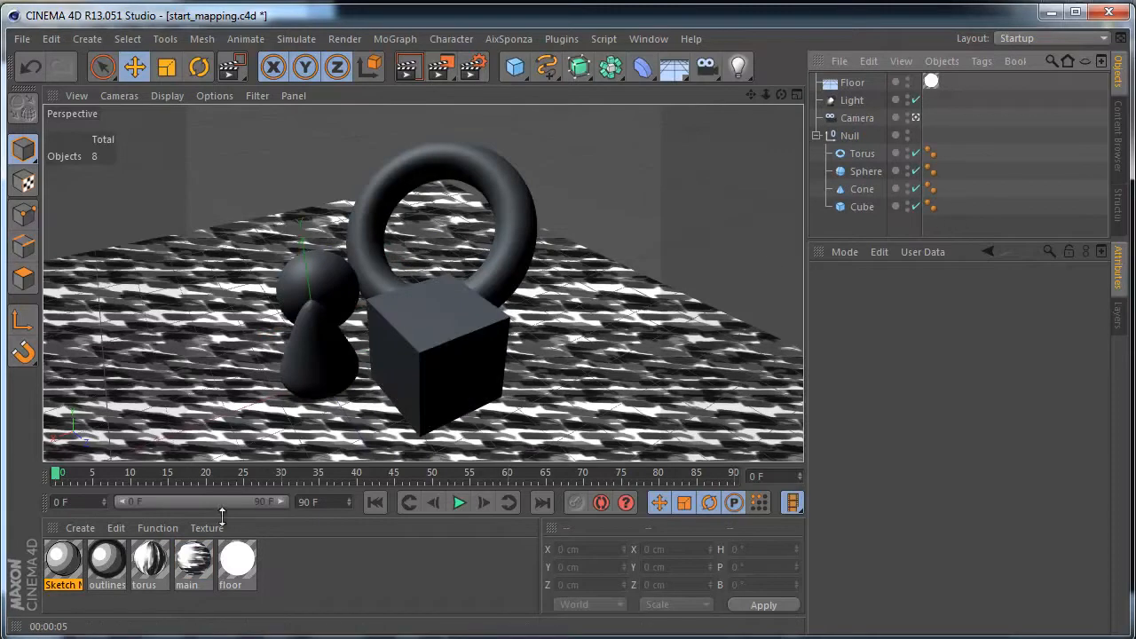
- Duplicate the main material and open the copy in the Material Editor
click(201, 550)
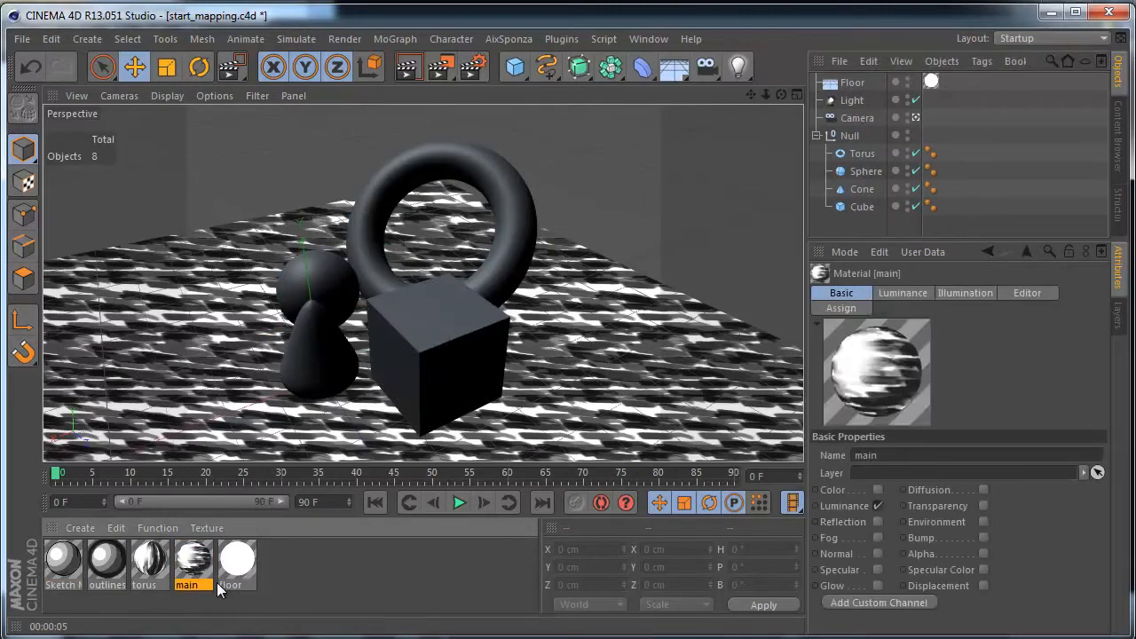
ctrl+drag(204, 573, 274, 568)
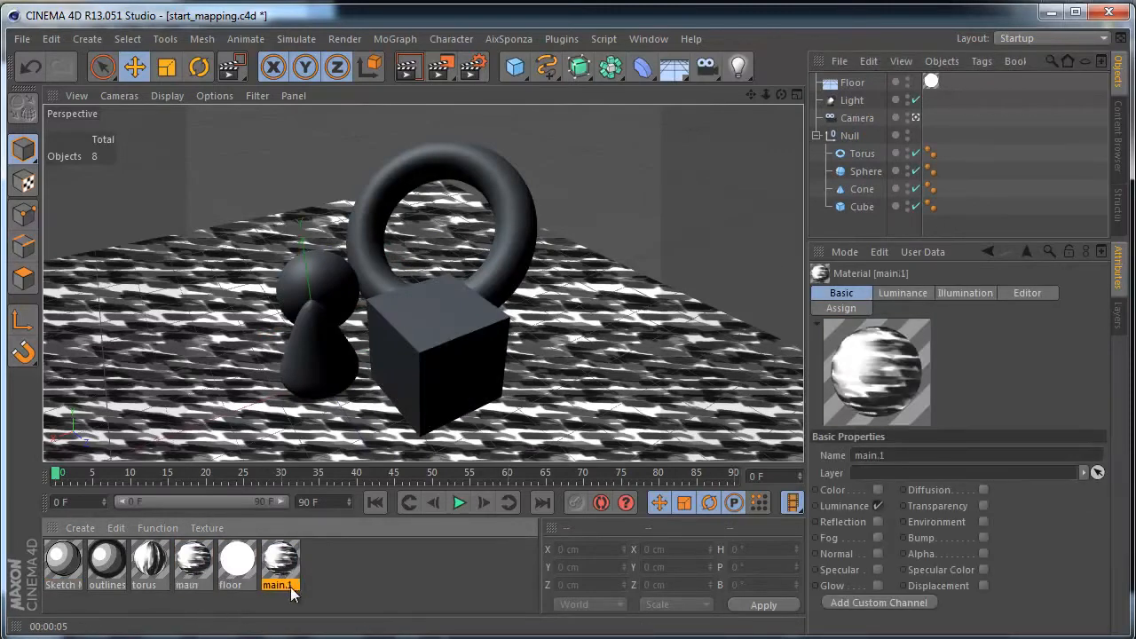
double_click(283, 565)
drag(475, 127, 434, 73)
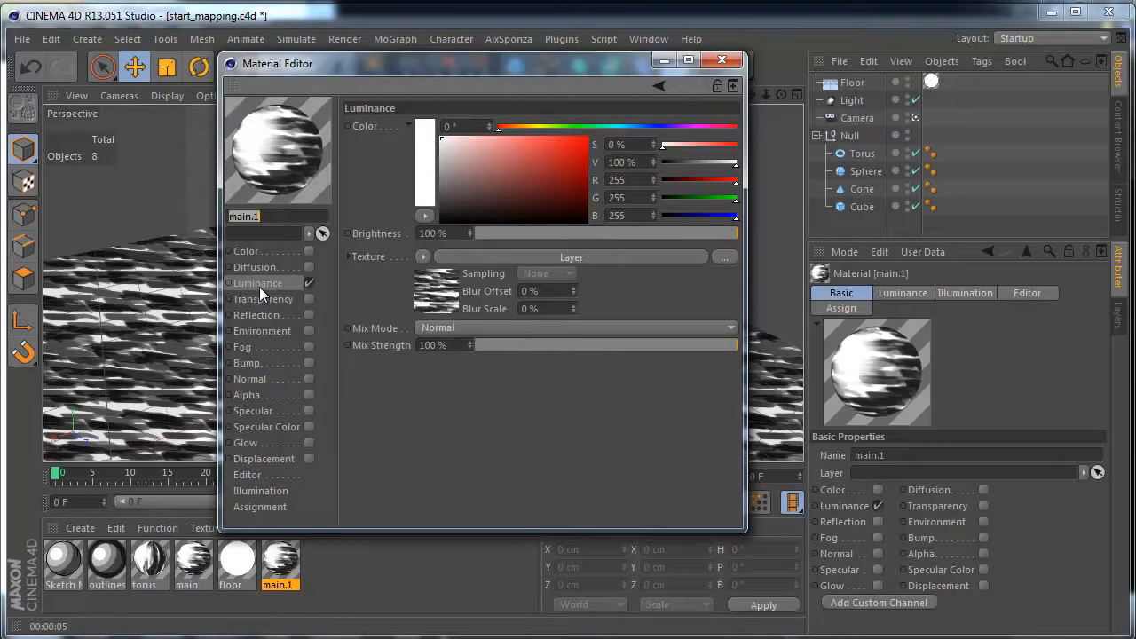
- In the copied material's luminance layers, set the upper Hatch shader's Scale to 100% and Rotate UV to about 36°
click(483, 257)
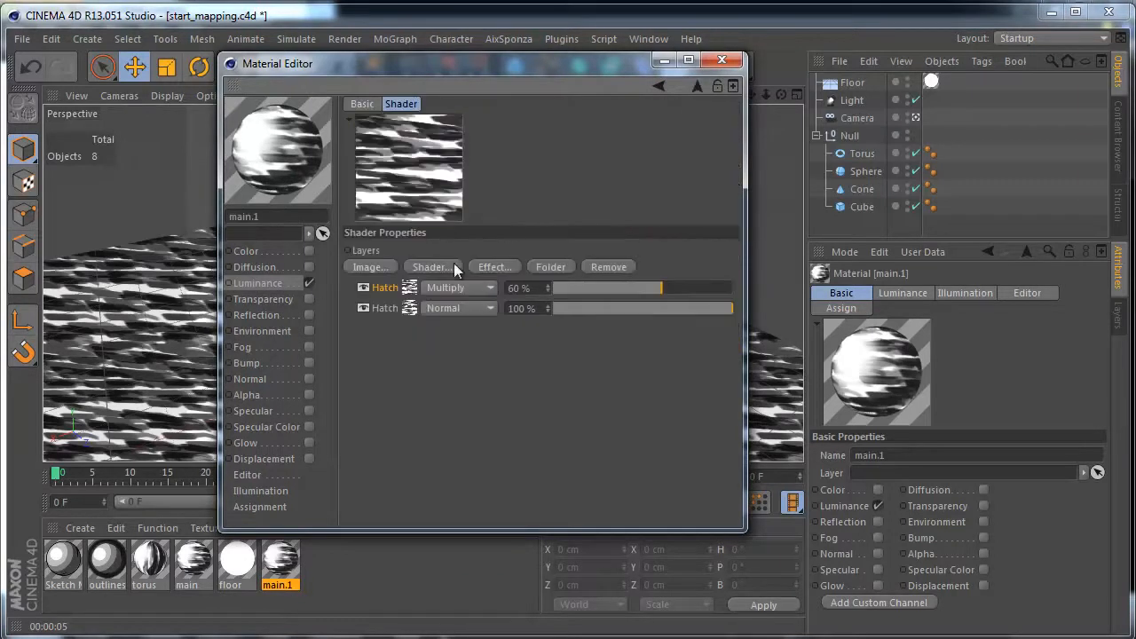
click(410, 293)
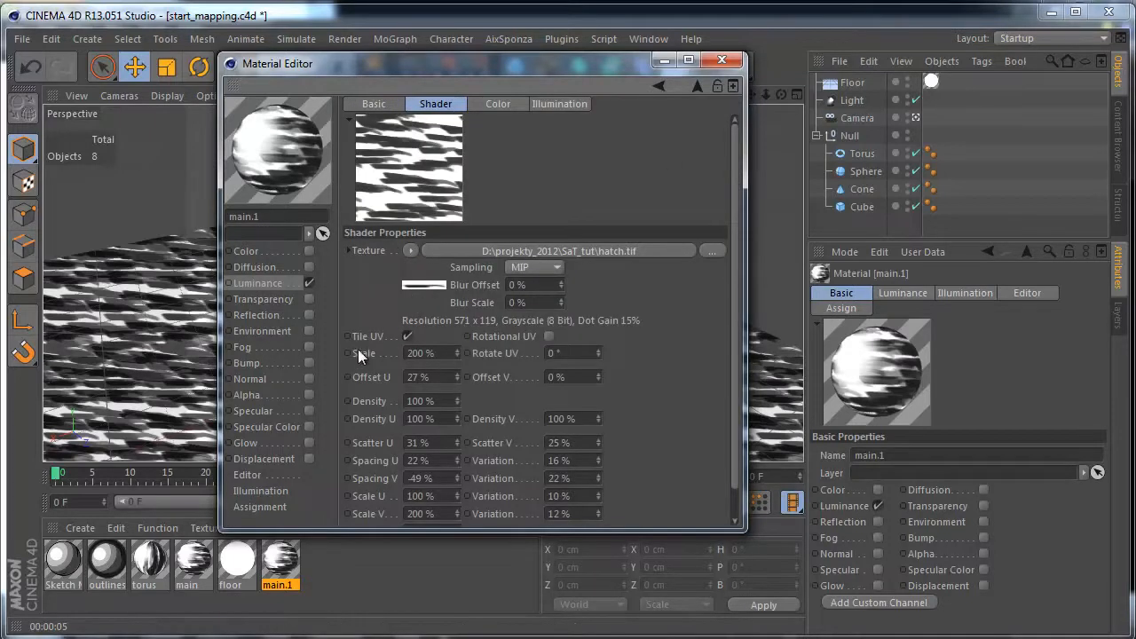
double_click(421, 353)
text(100)
key(Return)
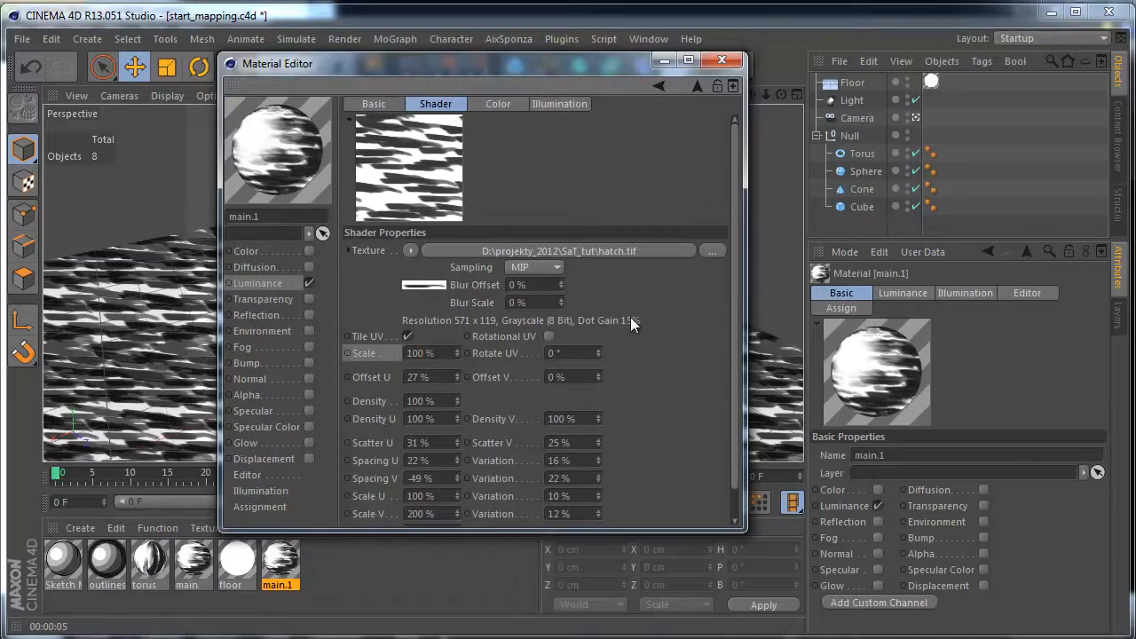
drag(598, 351, 599, 319)
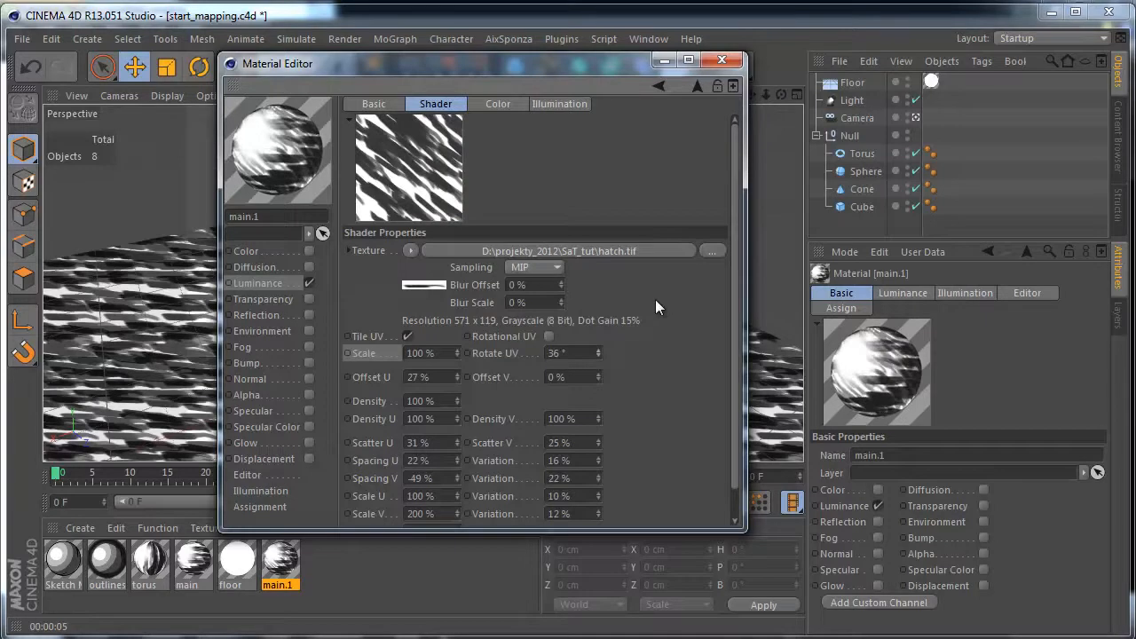
- Set the lower Hatch shader's Scale to 100% and Rotate UV to about 37°, and close the Material Editor
click(697, 86)
click(407, 311)
click(421, 354)
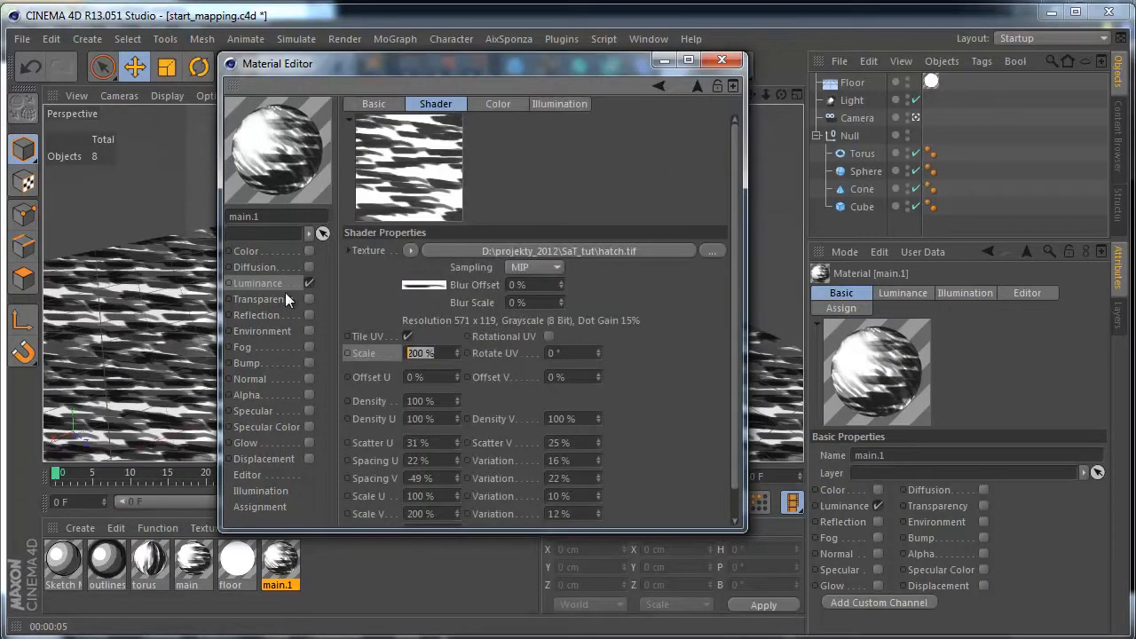
text(100)
key(Return)
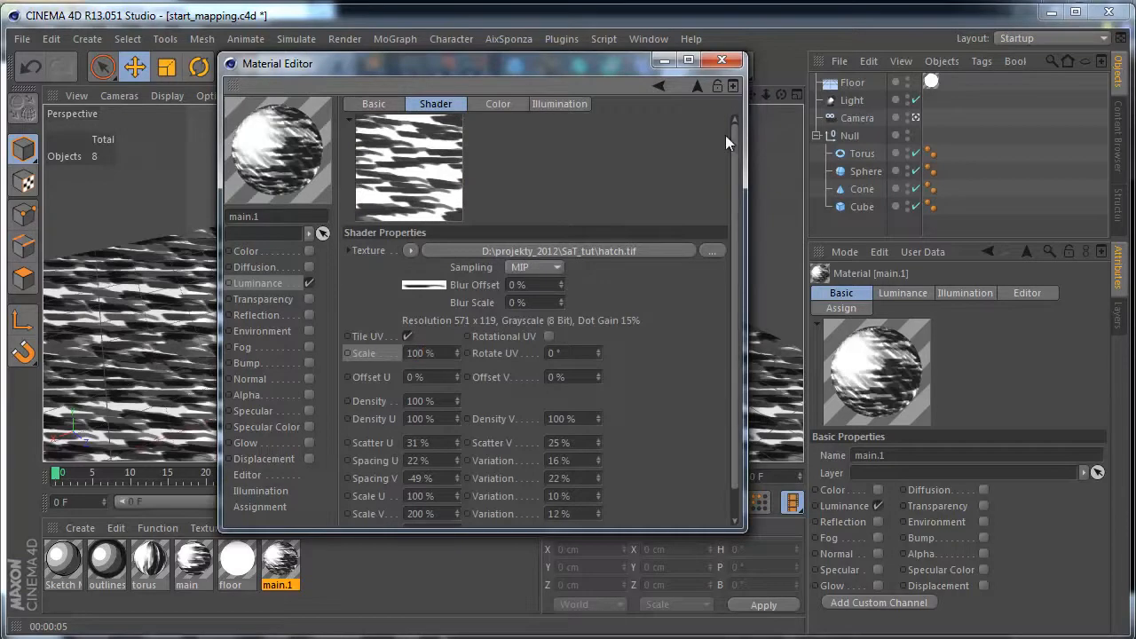
drag(599, 351, 603, 313)
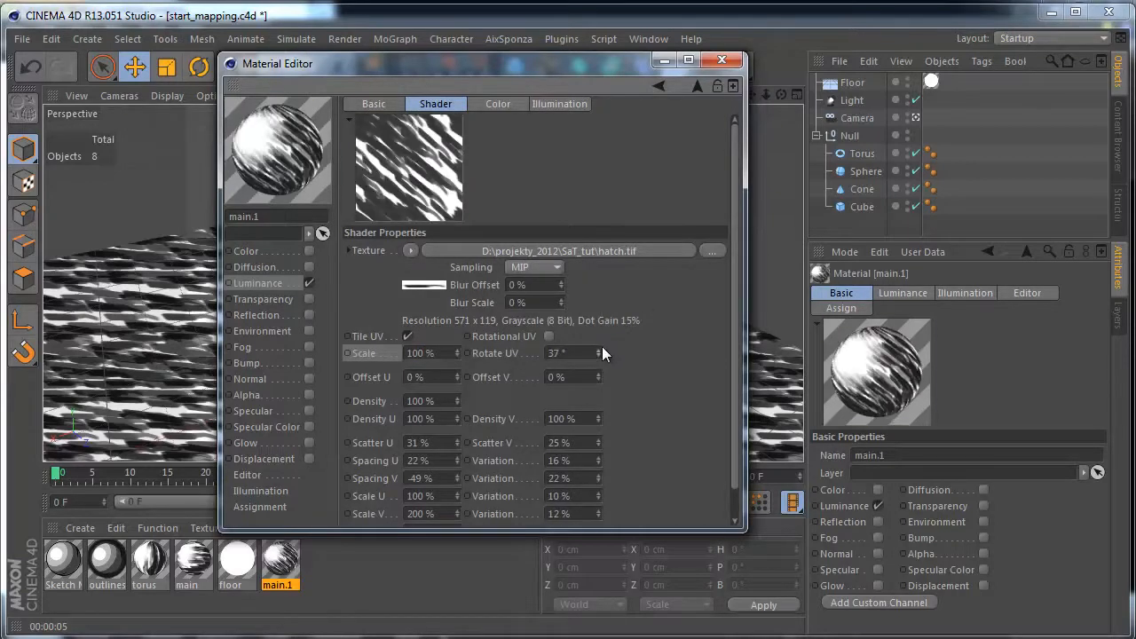
click(696, 87)
click(723, 61)
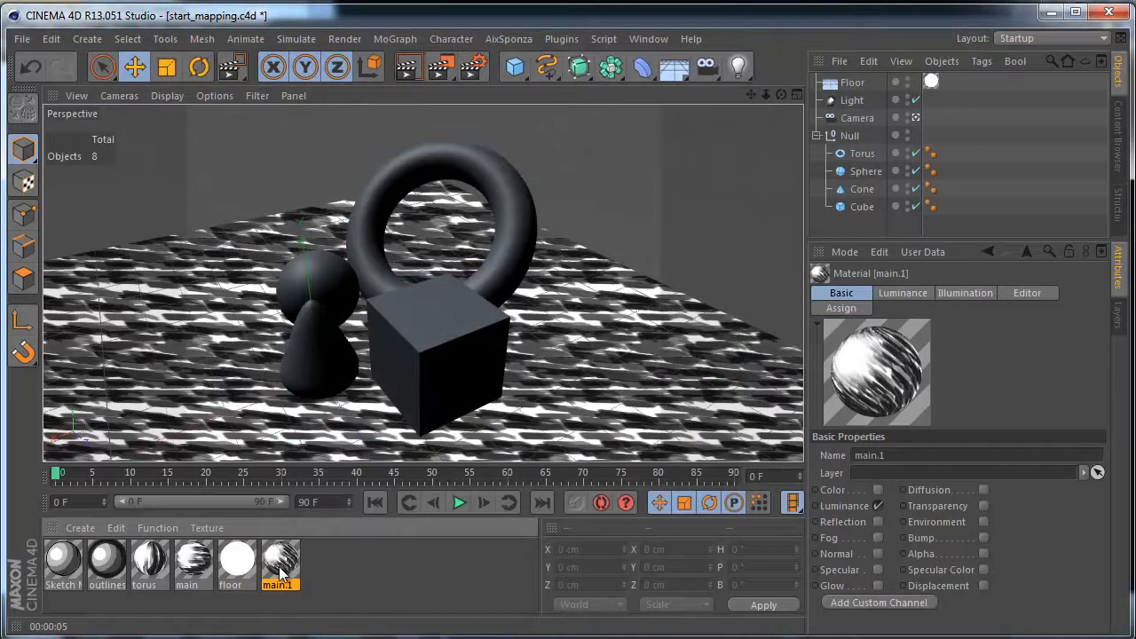
- Assign the main.1 material to the Null group and set its texture projection to Frontal
drag(281, 572, 862, 212)
drag(861, 136, 870, 135)
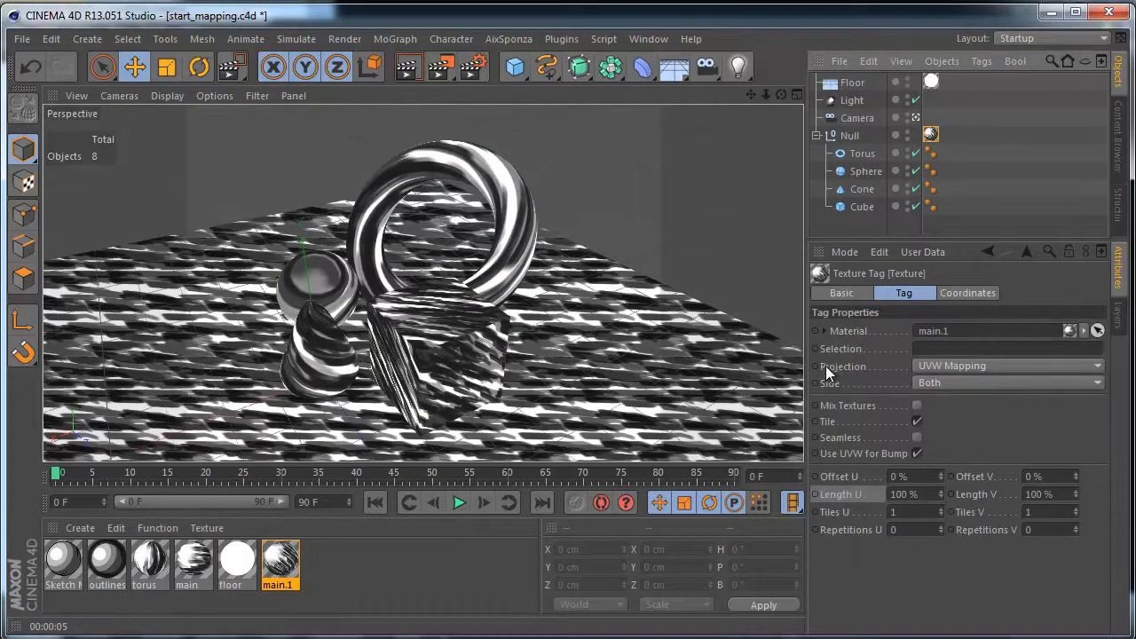
click(946, 365)
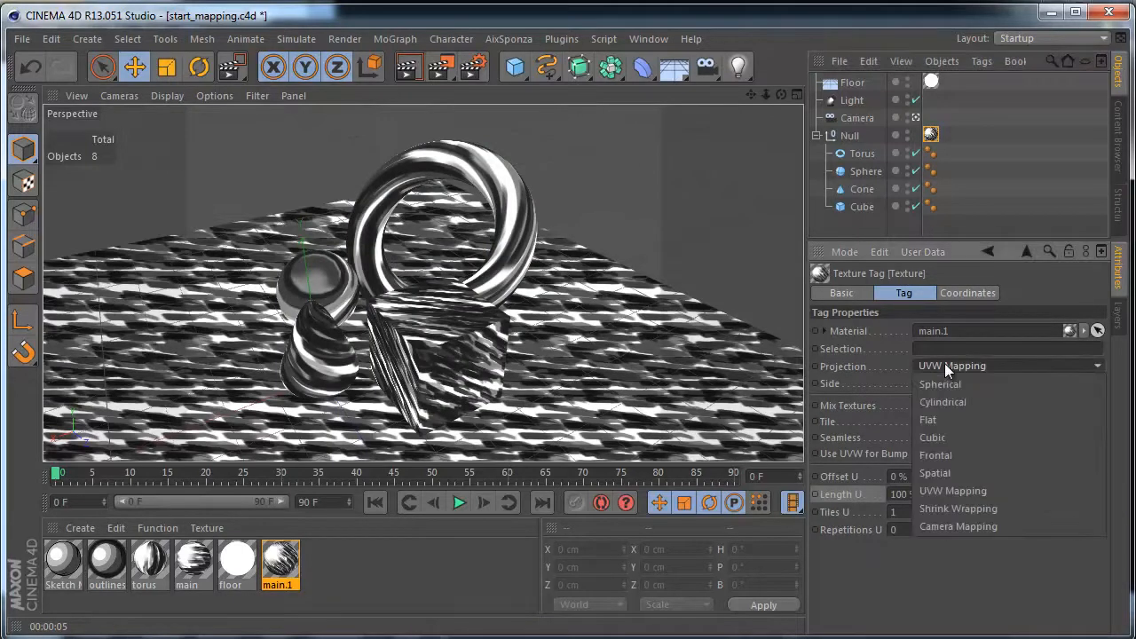
click(948, 456)
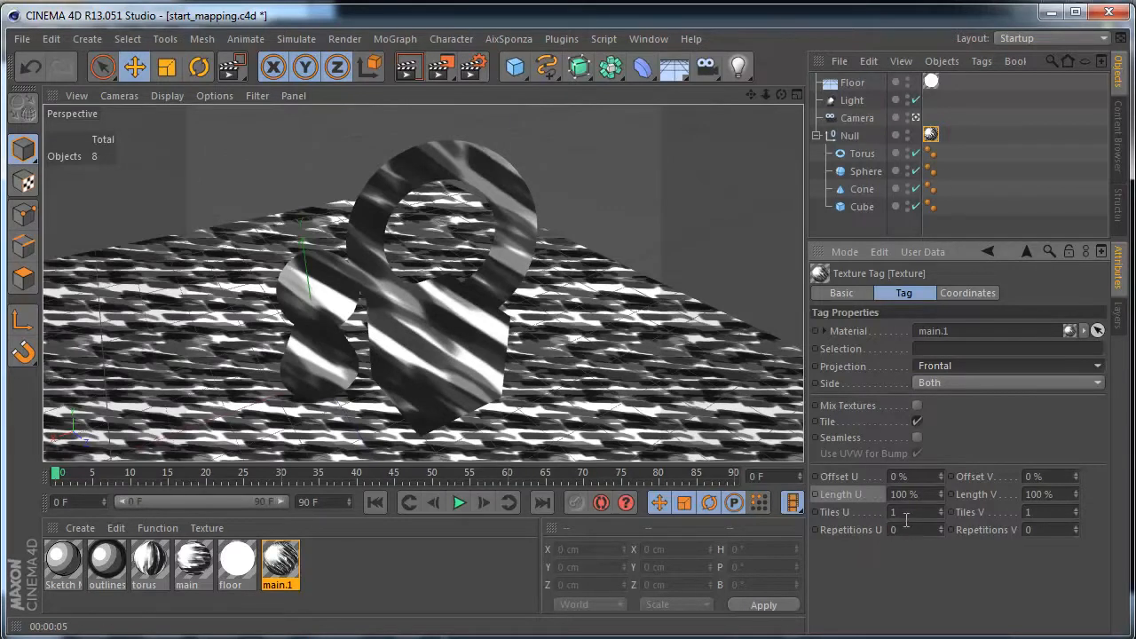
- Check the output image resolution and film aspect in the render settings
click(476, 70)
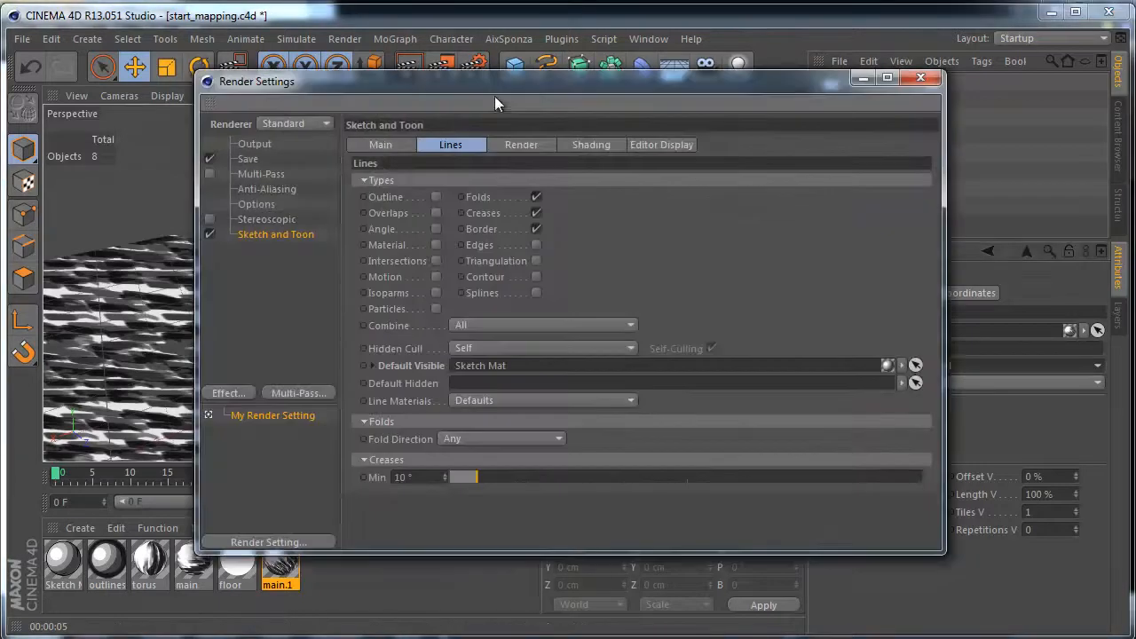
drag(526, 92, 435, 104)
click(209, 149)
drag(606, 90, 535, 80)
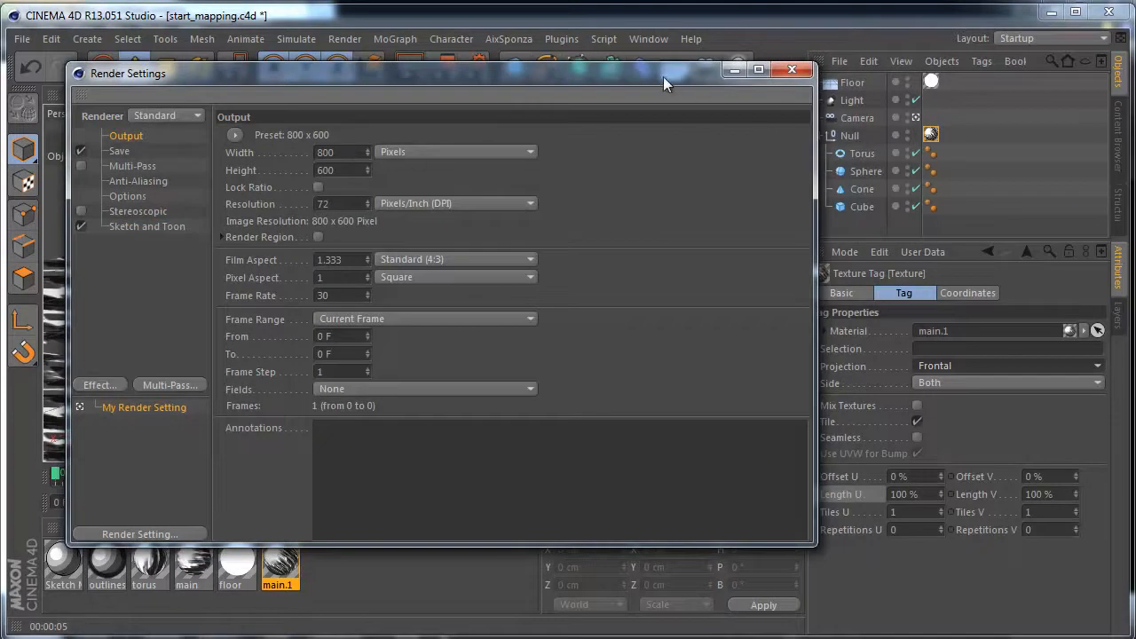
drag(667, 79, 629, 80)
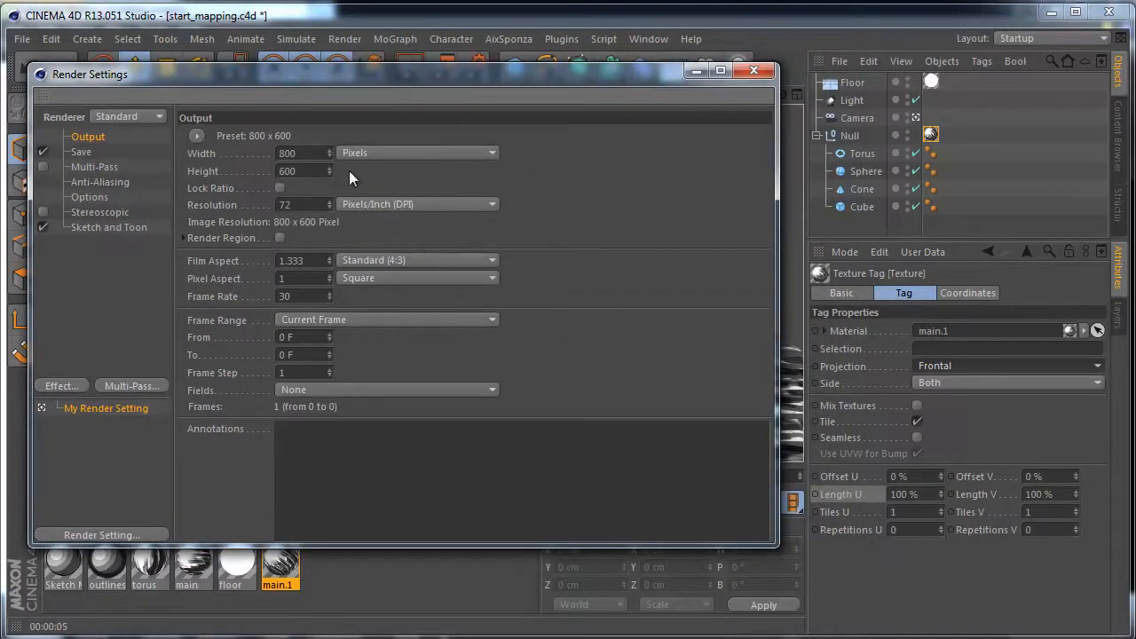
- Set the group's texture tag to Tiles U 4 and Tiles V 3, and render the view
click(908, 511)
text(4)
key(Tab)
text(3)
key(Return)
click(753, 70)
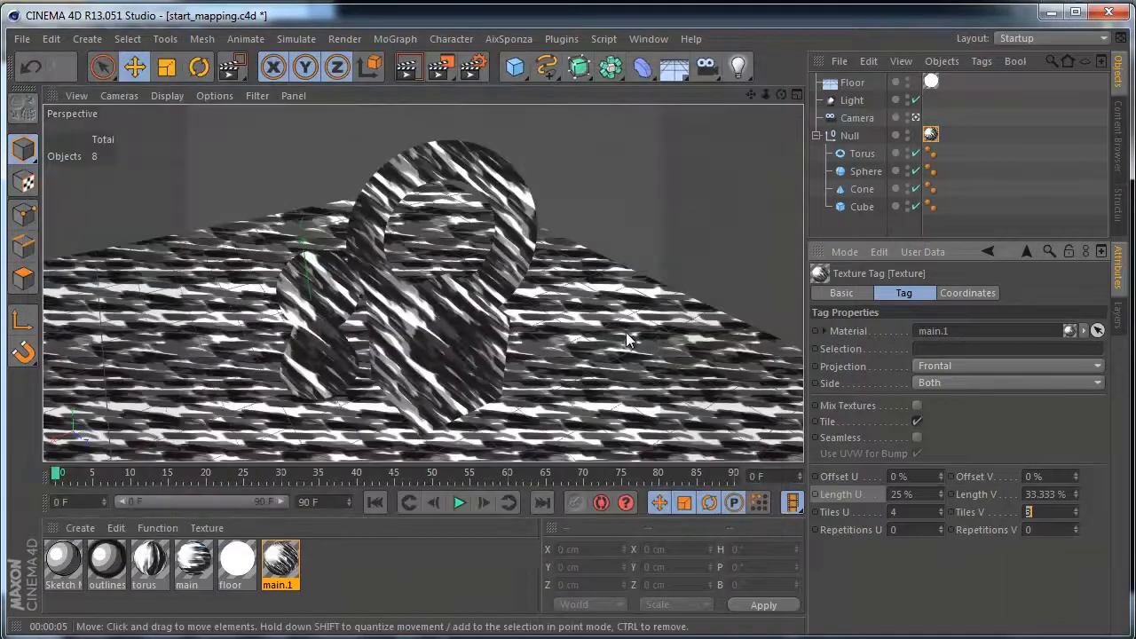
click(912, 510)
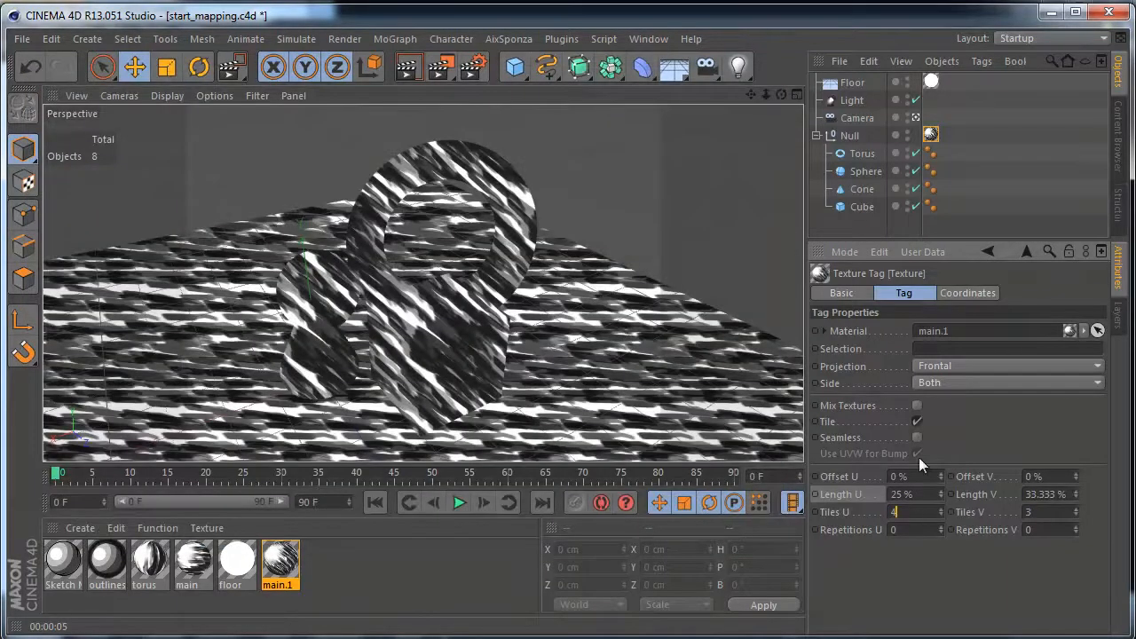
click(407, 70)
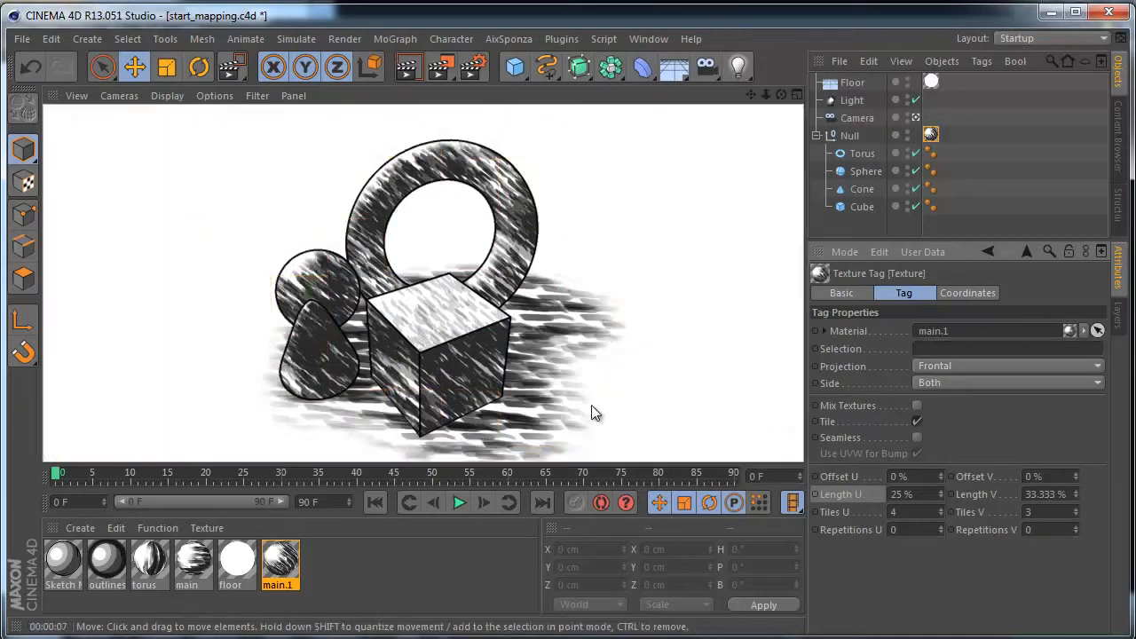
- Try Tiles U 2 and Tiles V 1.5 on the floor's texture tag and undo the change
click(930, 81)
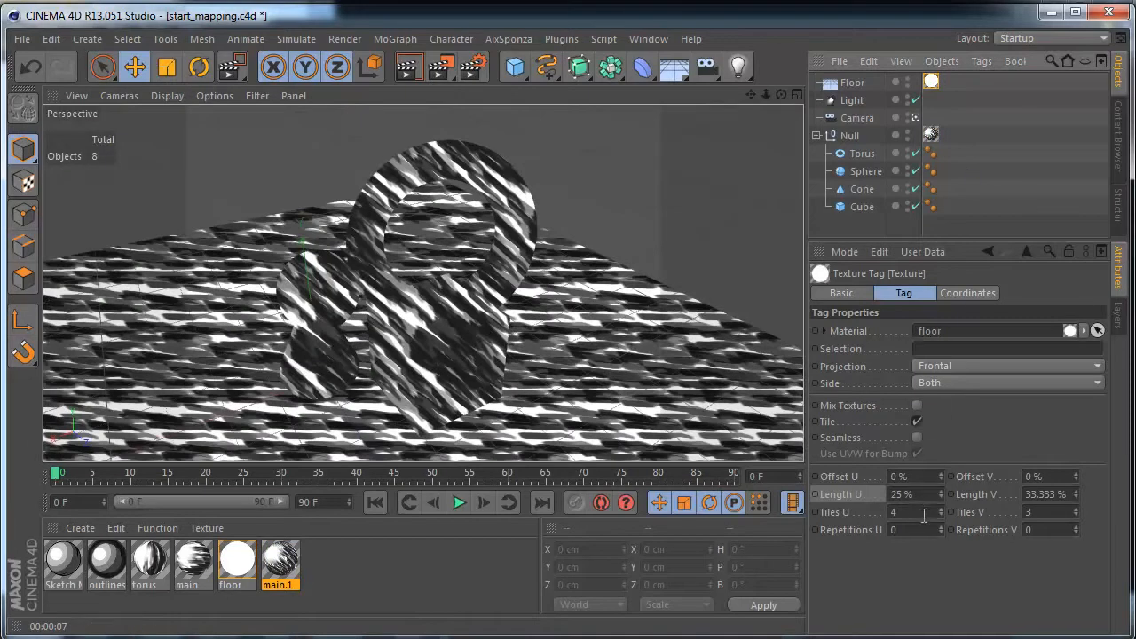
click(922, 512)
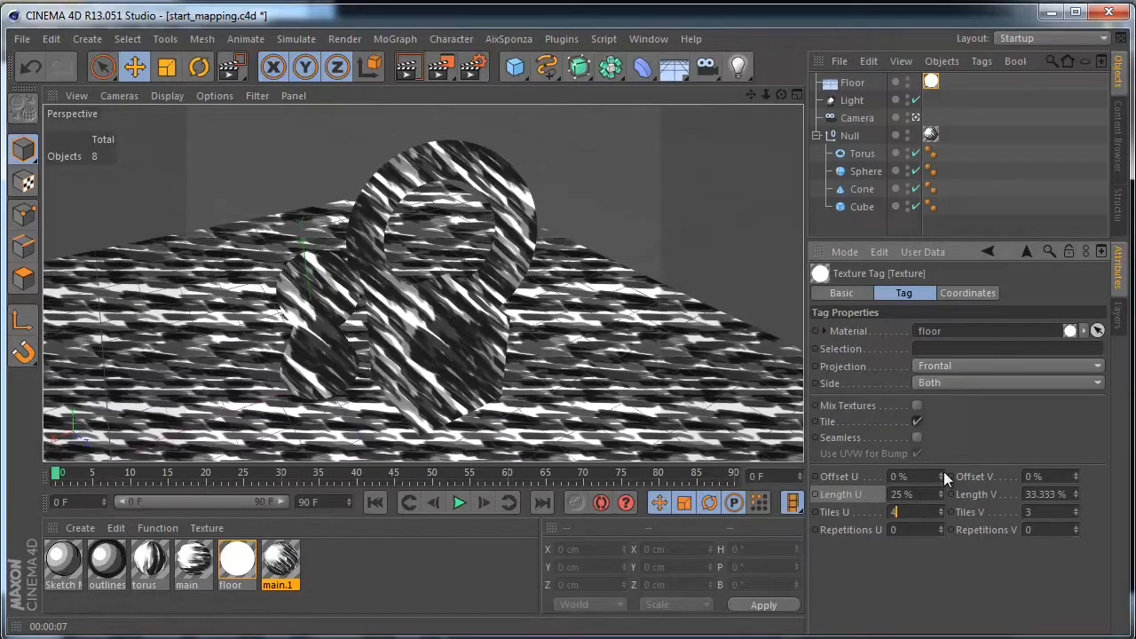
text(2)
click(1054, 512)
text(1.5)
key(Return)
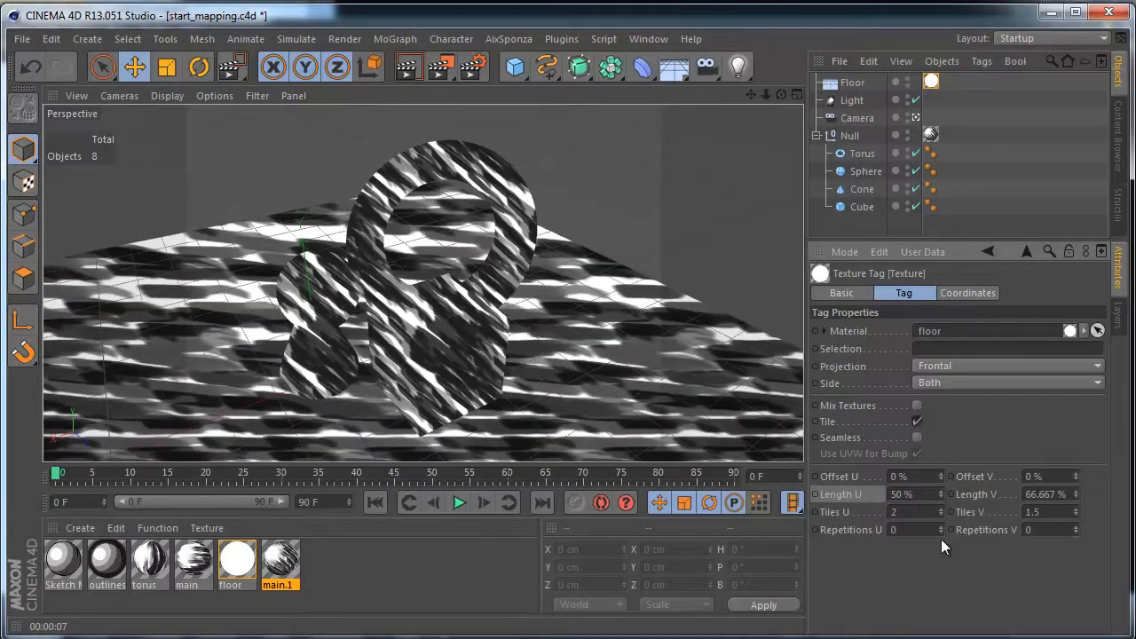
click(31, 69)
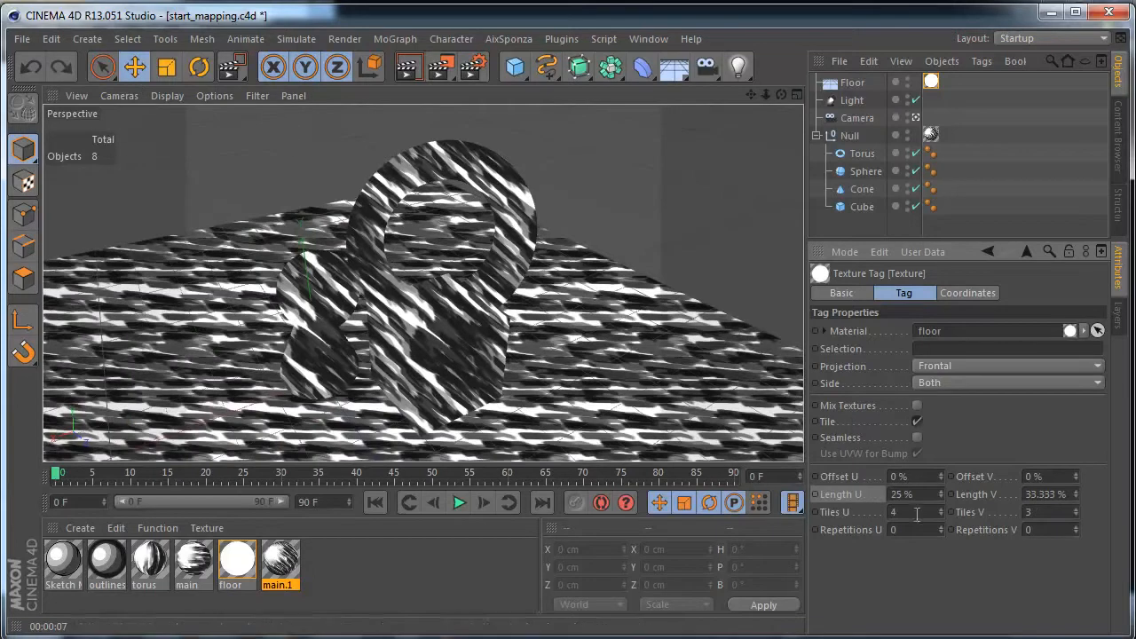
- Set the floor's texture tag to Tiles U 8 and Tiles V 6, and render the view
text(8)
key(Tab)
text(6)
key(Return)
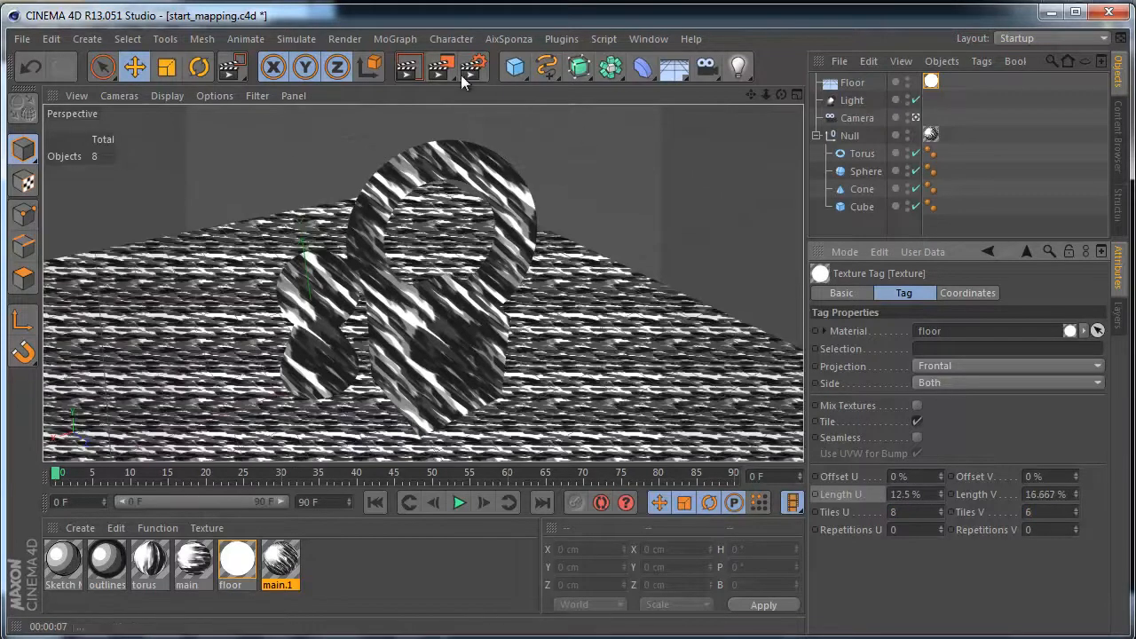
click(408, 67)
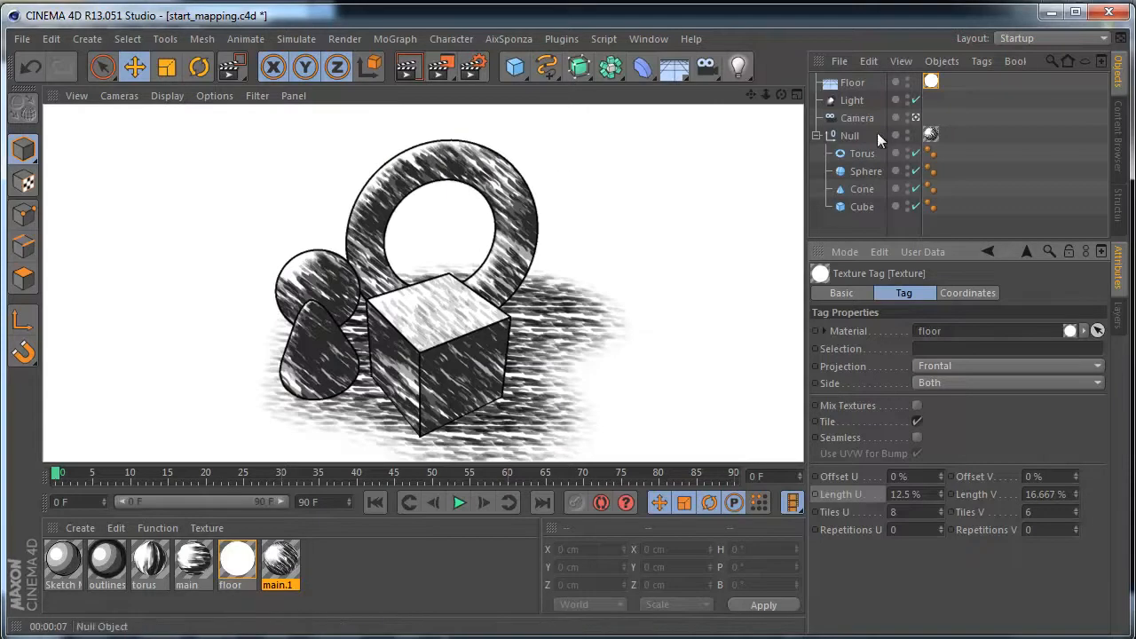
- Duplicate the cube inside the null, move the copy in the Top view to about X -1627 cm, Z -1025 cm, and render the perspective view
click(860, 208)
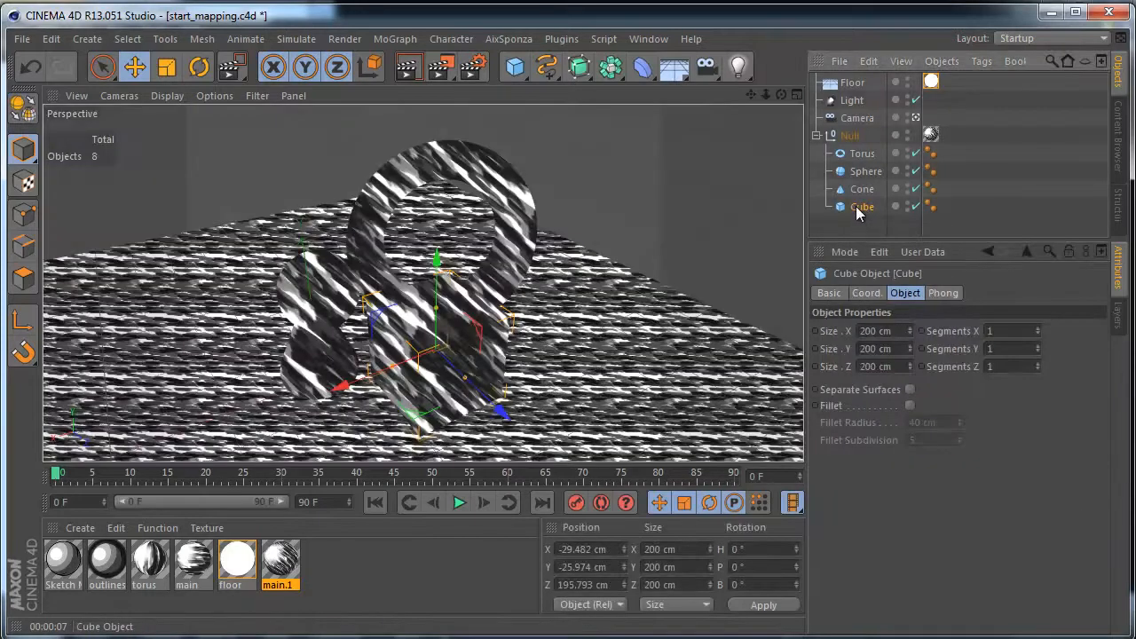
key(F2)
ctrl+drag(862, 210, 863, 222)
key(e)
drag(651, 315, 599, 343)
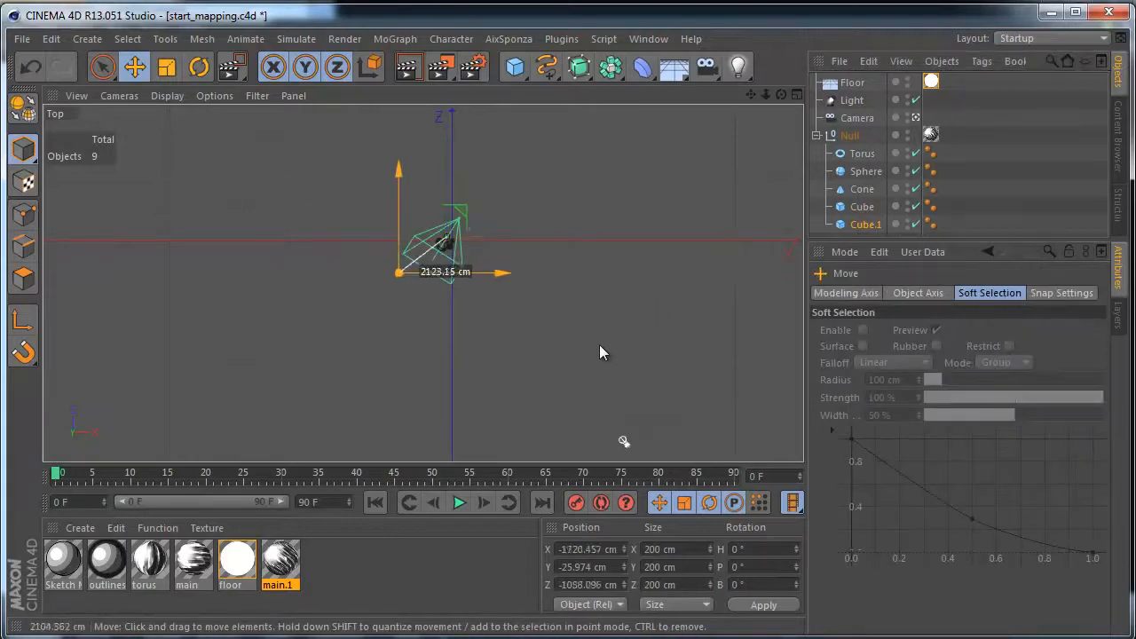
key(F1)
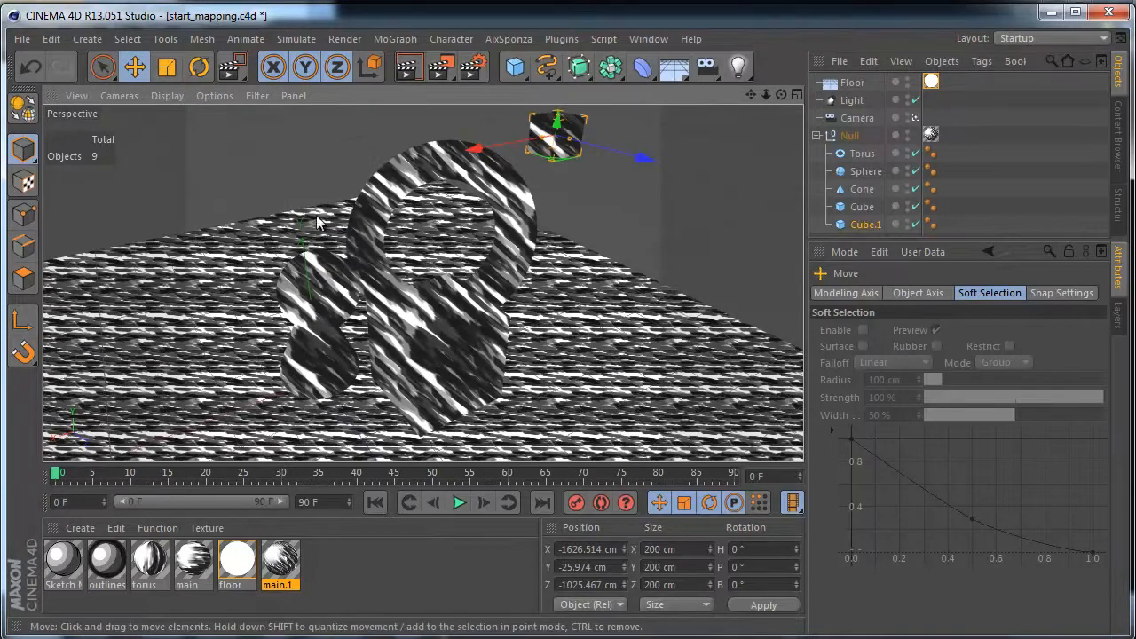
click(409, 80)
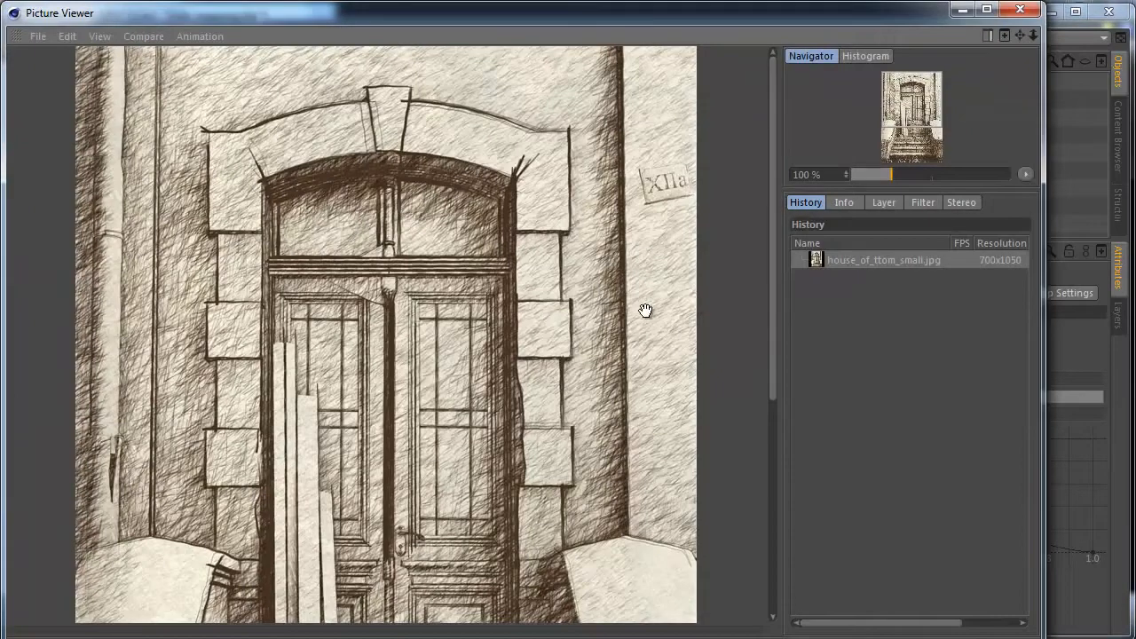
- Examine the hatching across the full height of the sketched doorway image in the Picture Viewer, and close the viewer
mouse_move(616, 375)
mouse_down()
mouse_move(603, 217)
mouse_move(622, 189)
mouse_up()
drag(627, 229, 604, 603)
drag(670, 317, 639, 124)
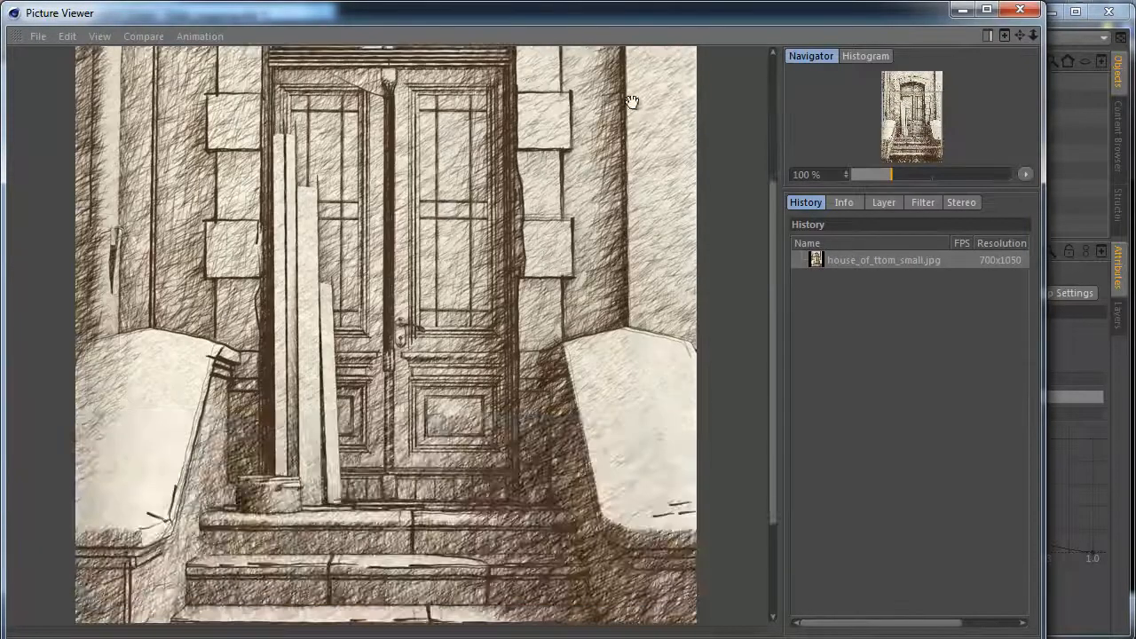
drag(648, 442, 633, 191)
drag(634, 149, 639, 551)
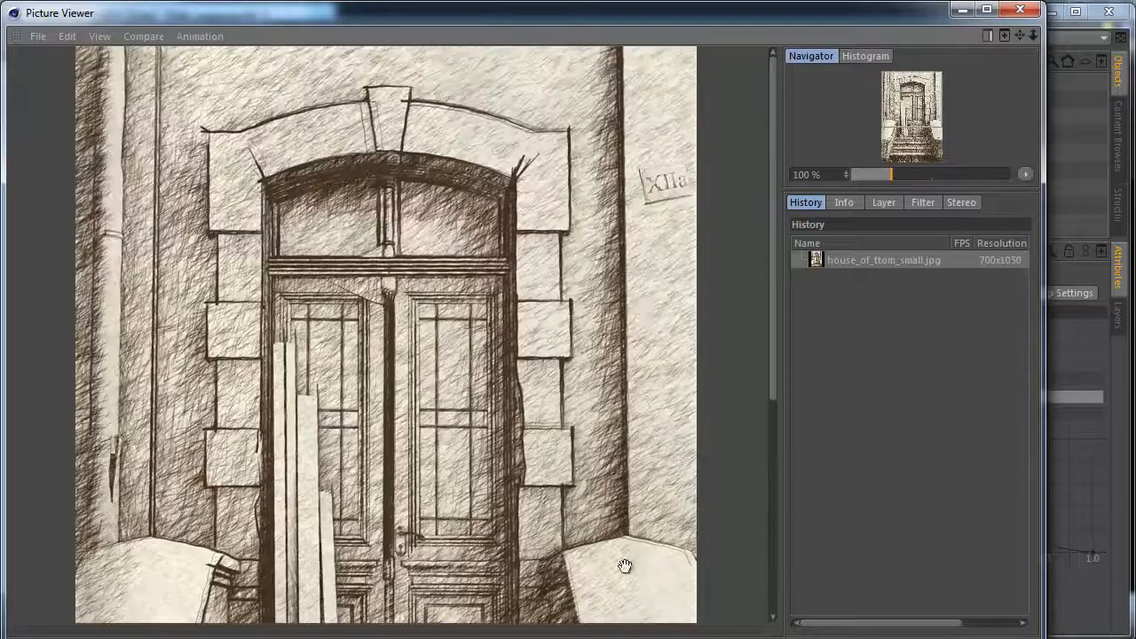
drag(613, 593, 649, 143)
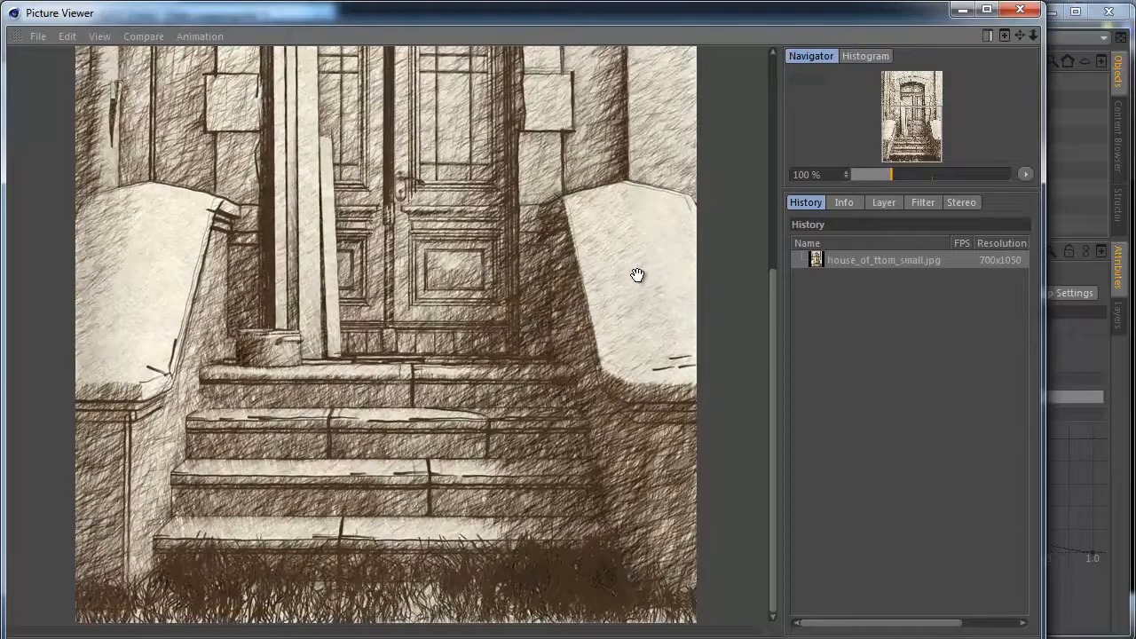
mouse_move(643, 243)
mouse_down()
mouse_move(604, 518)
mouse_move(621, 453)
mouse_move(624, 292)
mouse_move(621, 492)
mouse_up()
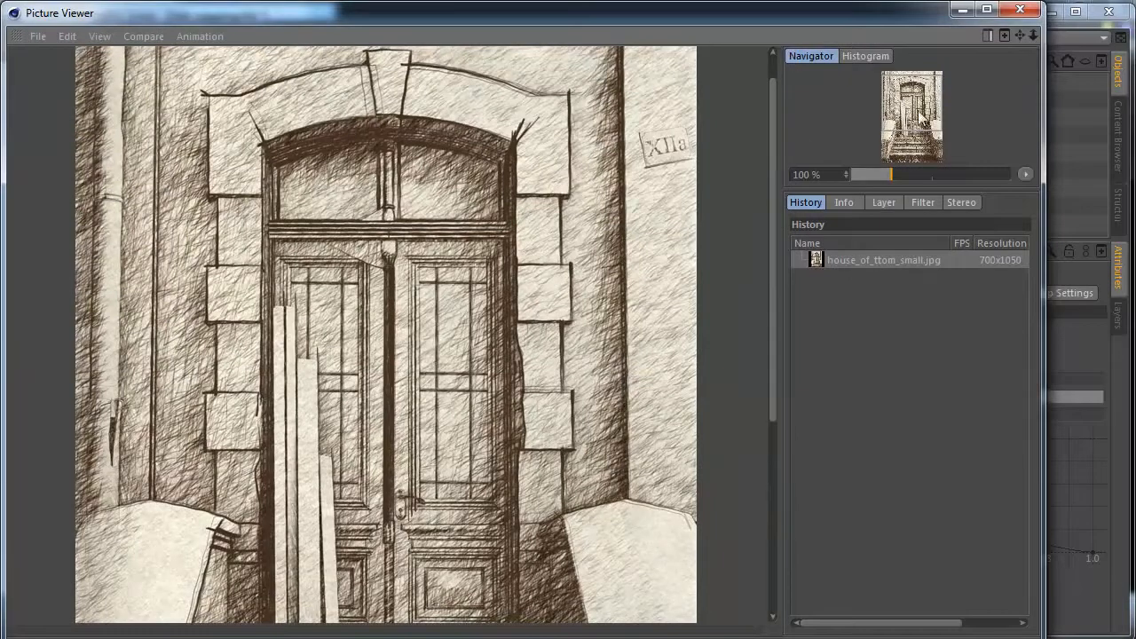
click(1020, 11)
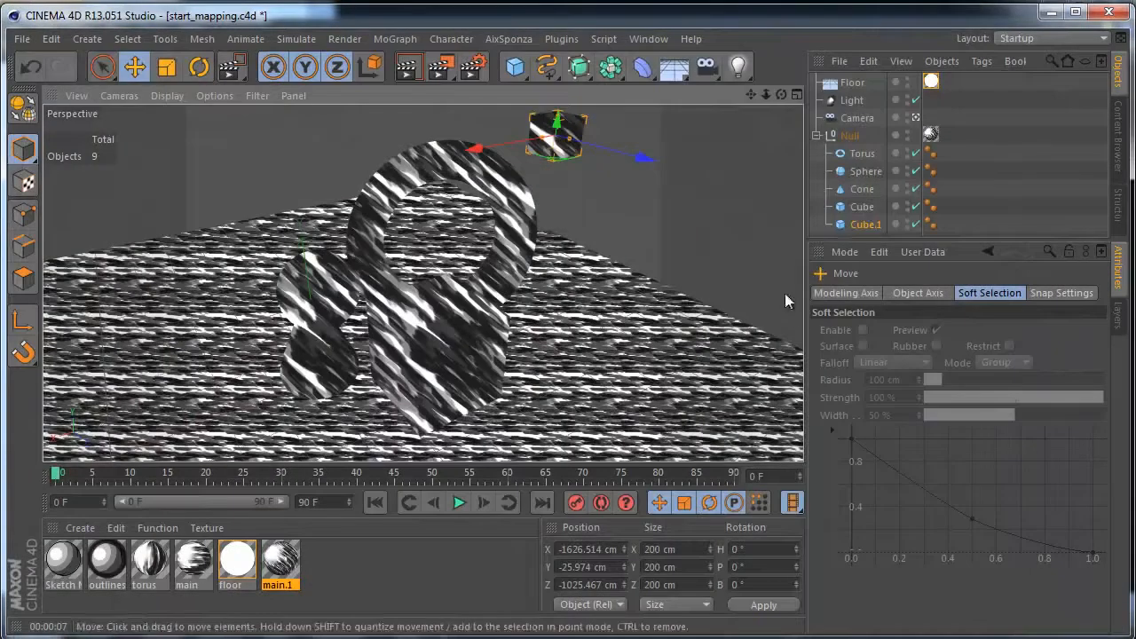